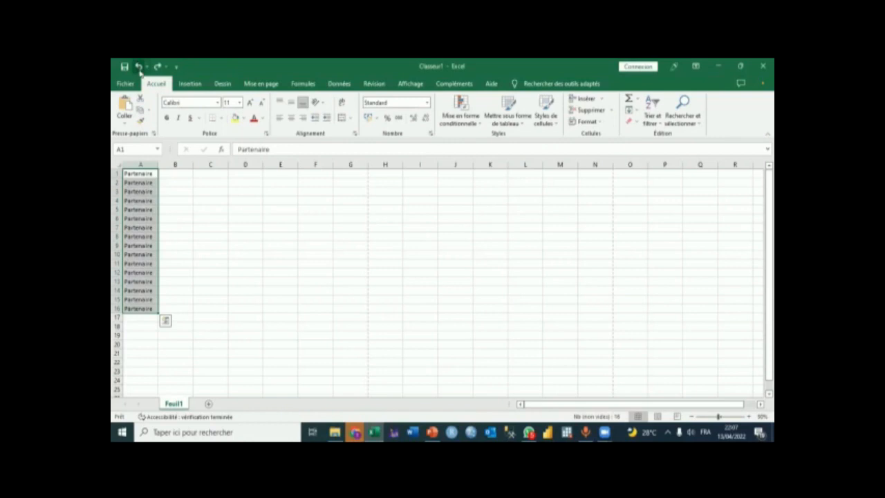
Step: Undo the Partenaire fill down column A and the zoom change, and redo the actions until Partenaire fills A1:C16
left_click(139, 68)
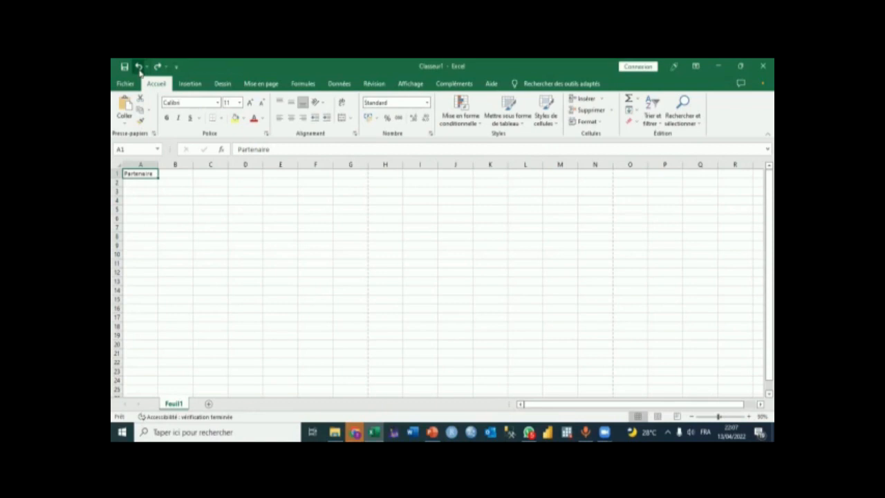
left_click(139, 68)
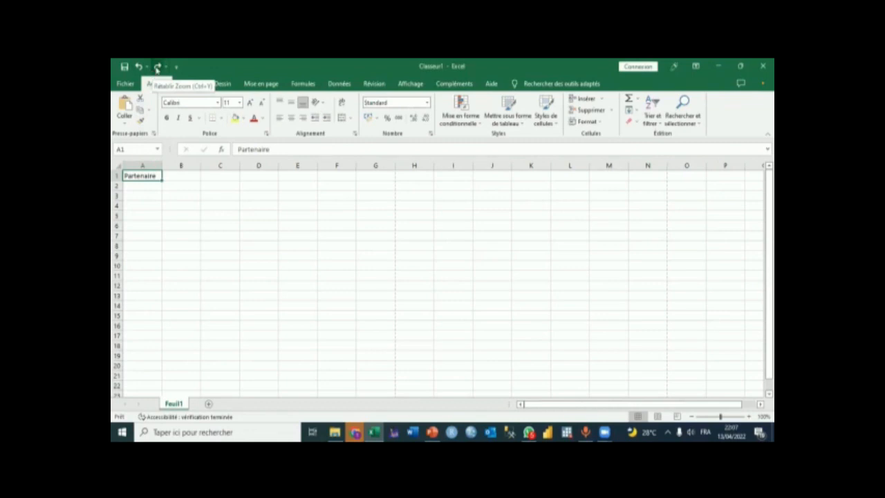
left_click(157, 67)
left_click(158, 67)
left_click(157, 67)
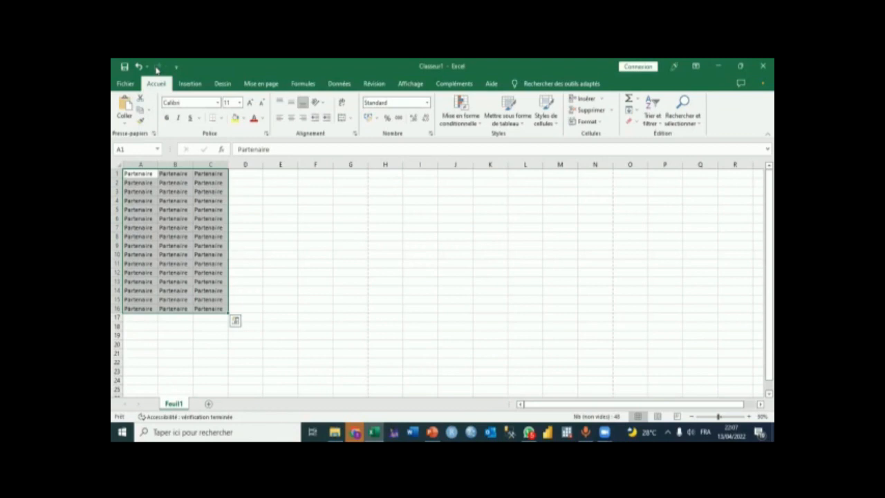
Step: Undo and redo the last fill of Partenaire across columns B and C several times
key("ctrl+z")
left_click(158, 67)
key("ctrl+z")
left_click(157, 67)
key("ctrl+z")
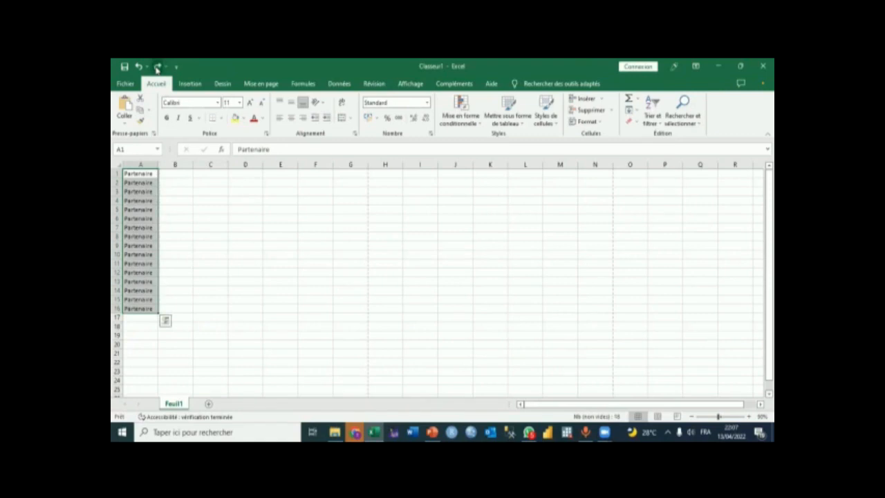
left_click(158, 67)
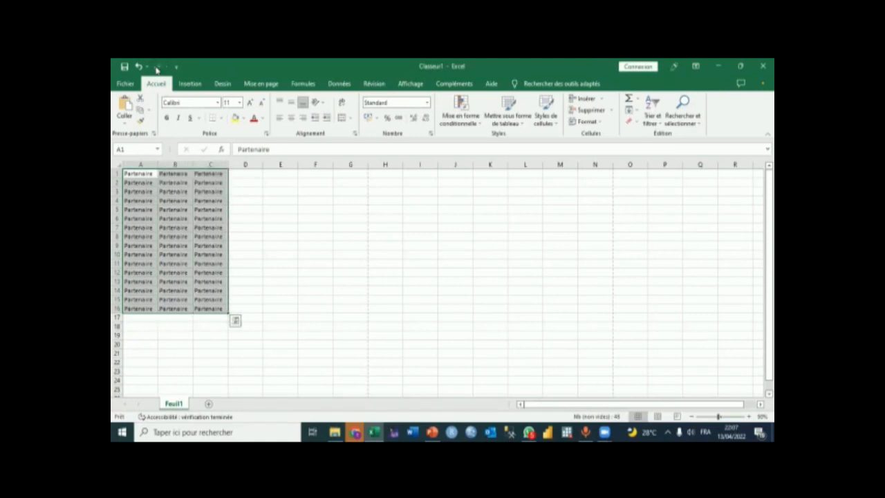
Step: Switch to the PowerPoint course presentation and highlight the word Suppr in the slide's section on erasing cell contents
key("alt+Tab")
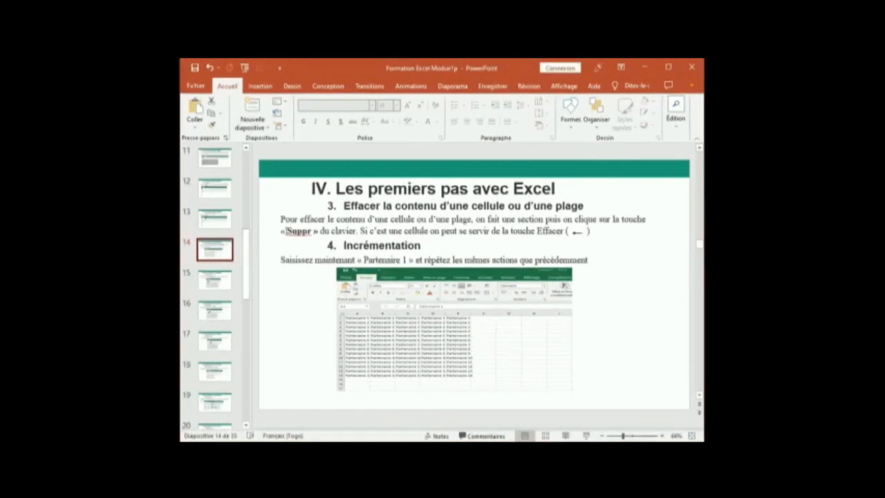
left_click_drag(286, 230, 315, 231)
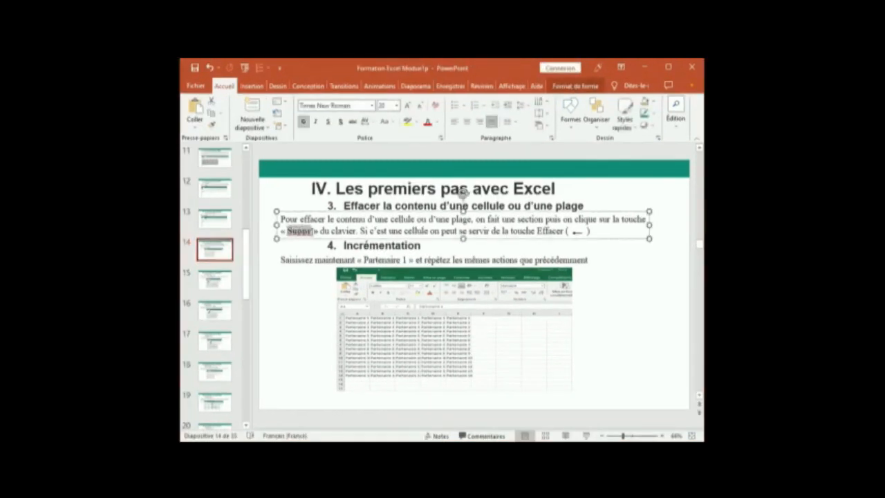
left_click(295, 252)
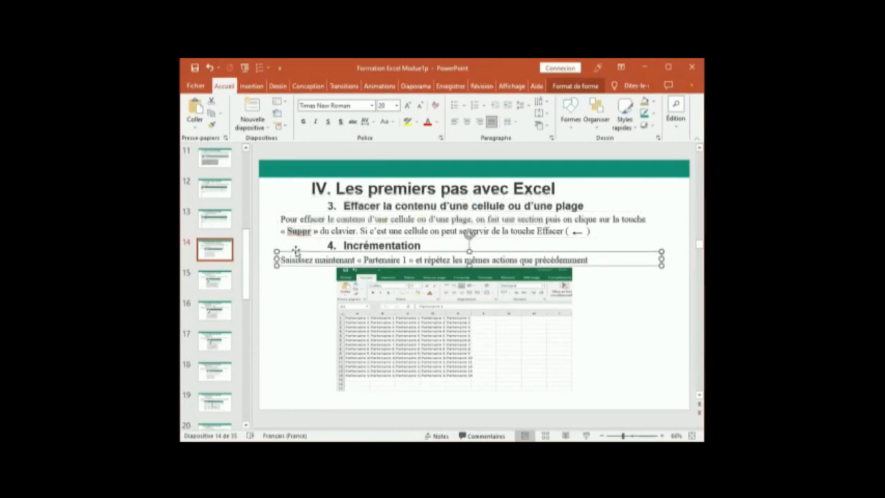
left_click(291, 231)
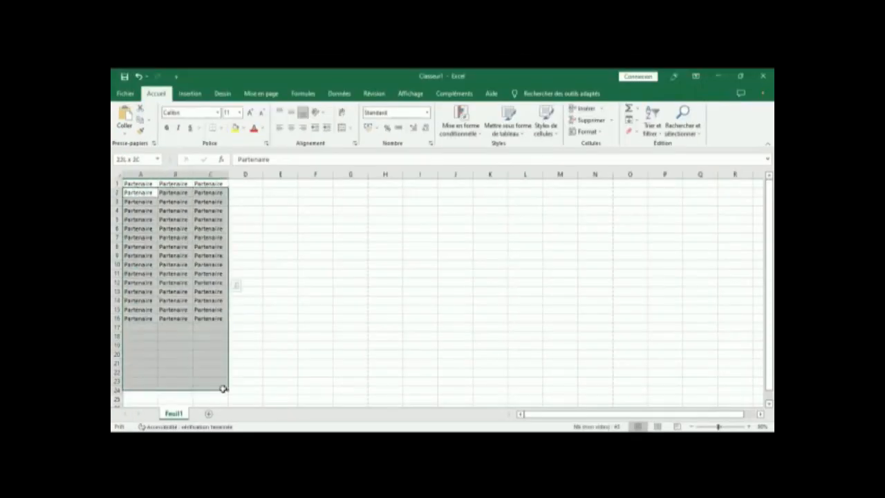
Step: Return to the Excel workbook and erase the contents of the range A1:D21
left_click_drag(223, 387, 223, 316)
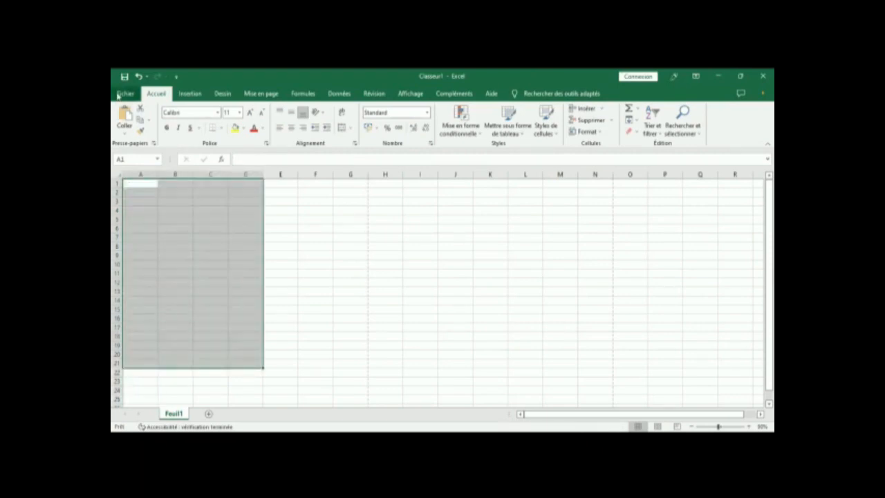
left_click(142, 183)
left_click(142, 183)
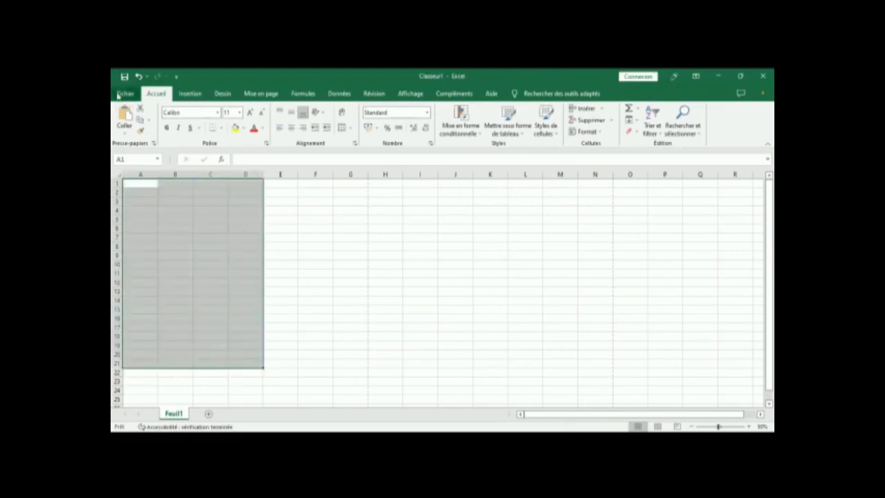
left_click(140, 182)
left_click(141, 183)
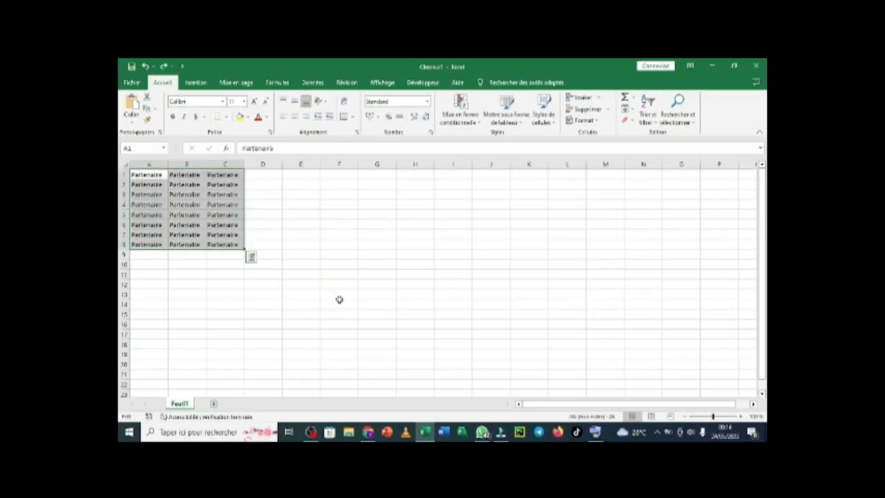
Step: Clear the contents of the Partenaire cells in the range A1:B5
left_click(301, 208)
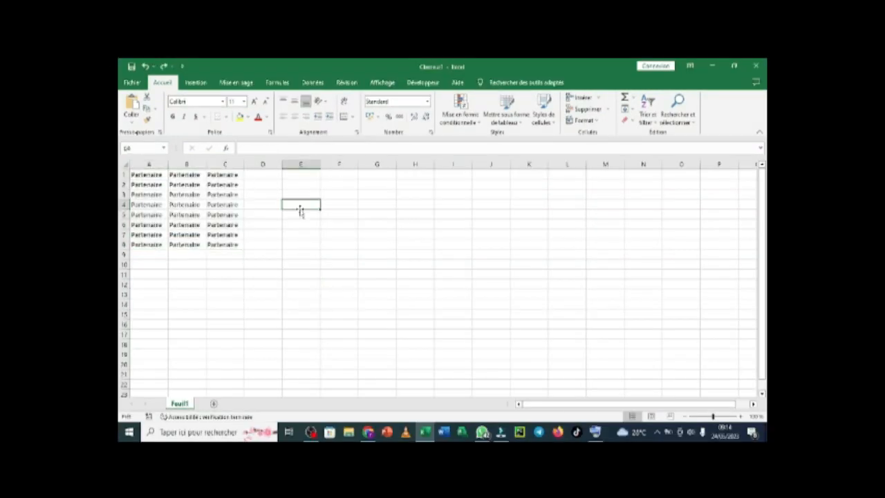
left_click(159, 174)
left_click_drag(159, 174, 227, 245)
left_click(192, 214, "shift")
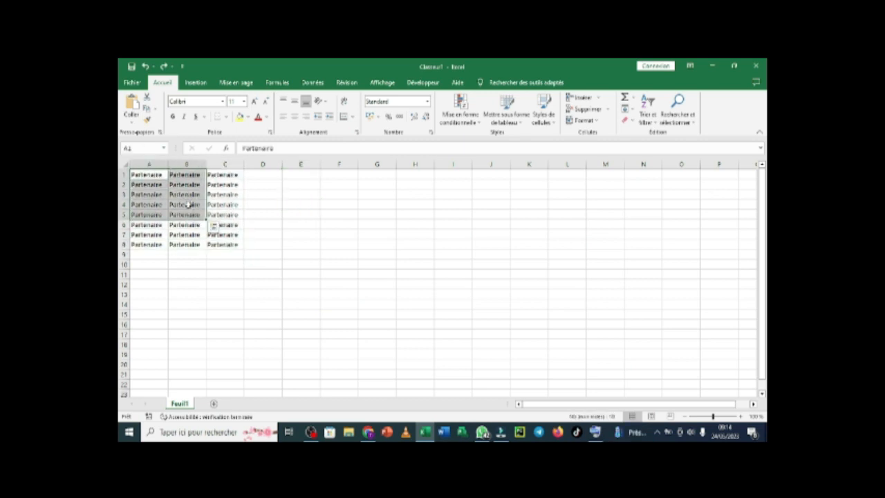
right_click(189, 177)
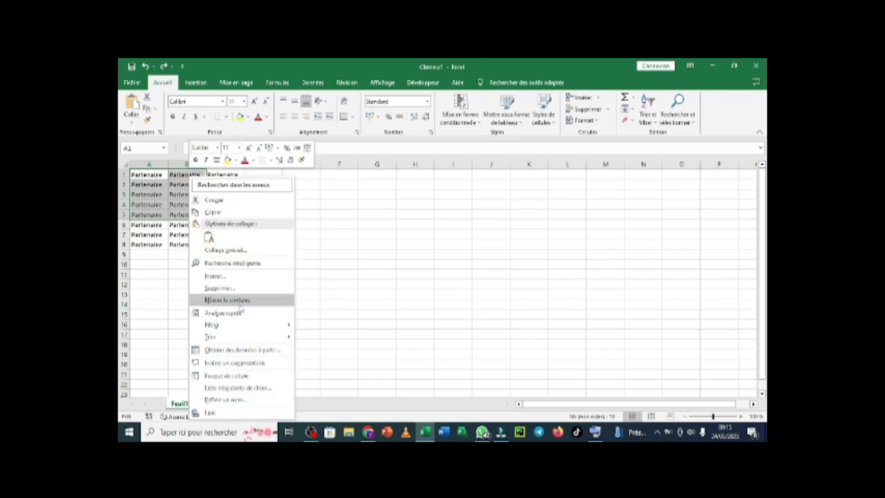
left_click(235, 300)
left_click(262, 274)
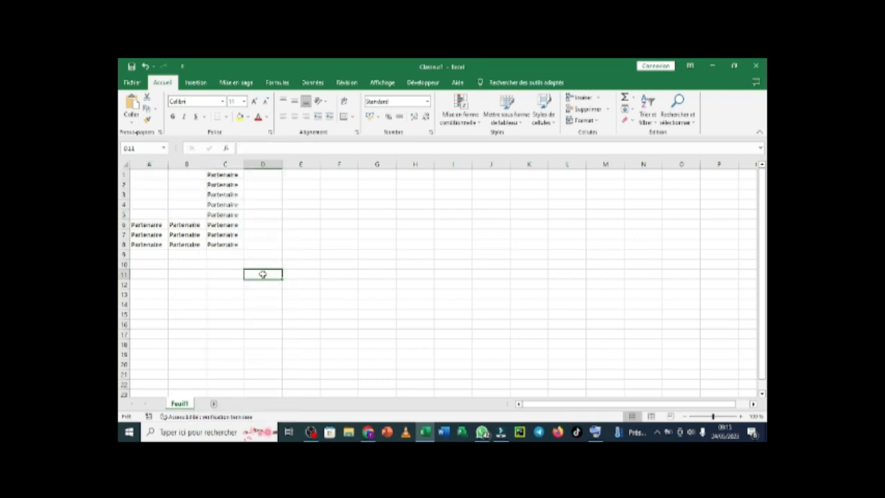
Step: Undo the clearing of A1:B5 and erase the contents of the same range again
key("ctrl+z")
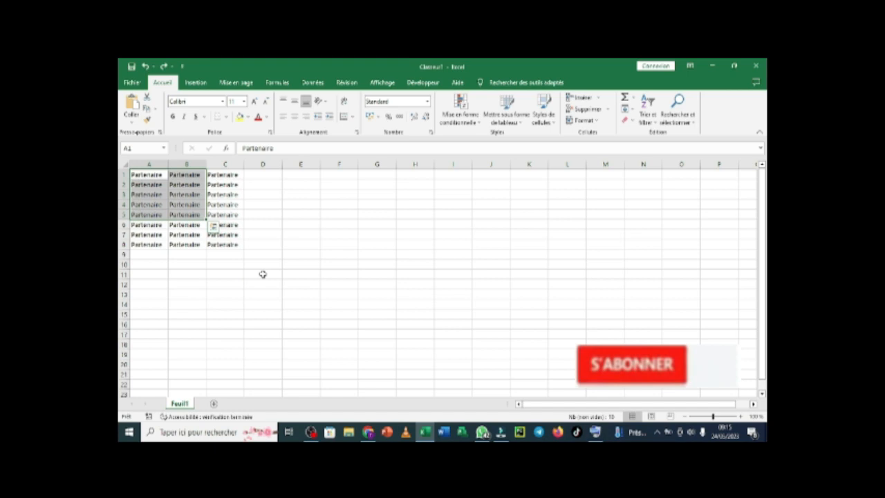
key("Delete")
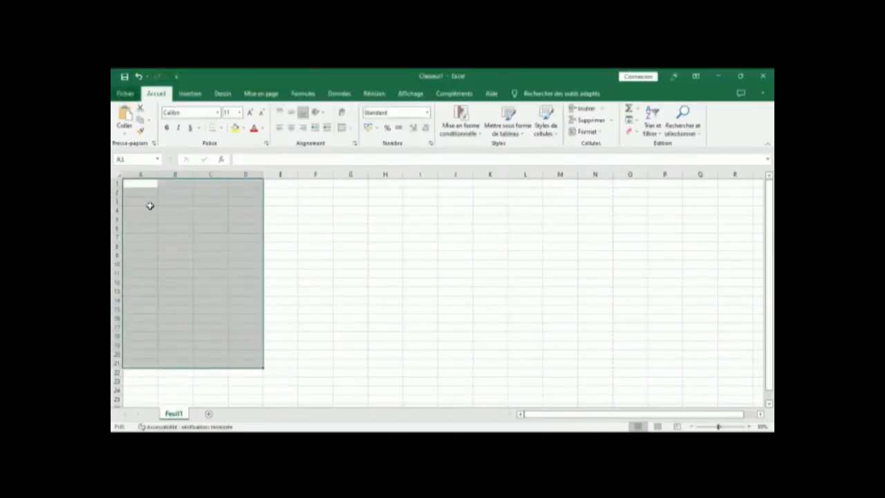
Step: Enter partenaire in cell A1 and fill it down through A11
left_click(140, 183)
type("partenaire")
left_click_drag(158, 188, 168, 284)
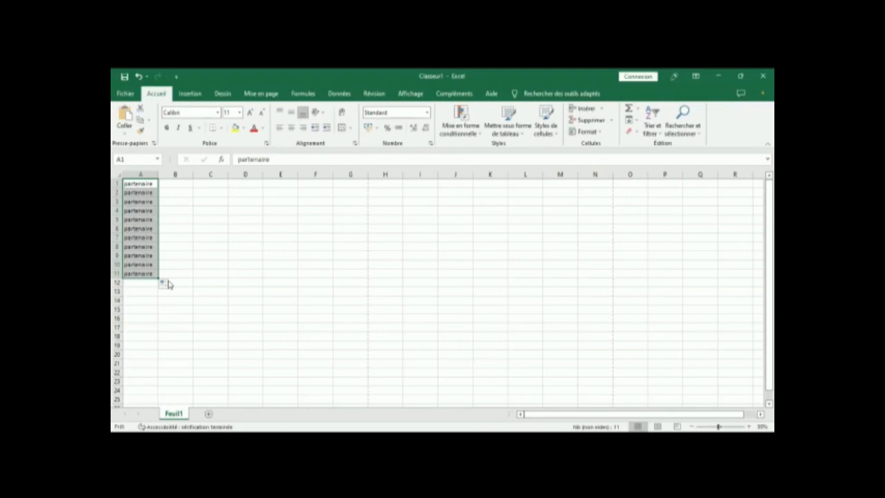
Step: Delete the whole of column A, and undo and redo that deletion
left_click(147, 175)
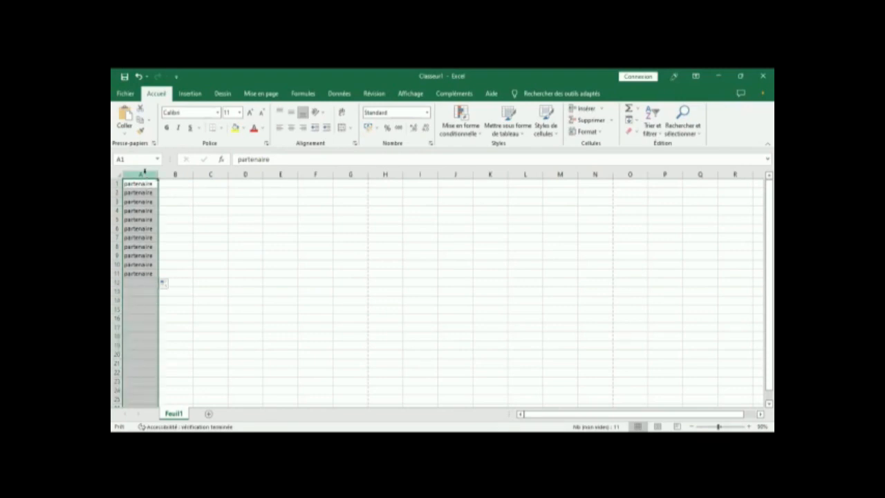
right_click(144, 173)
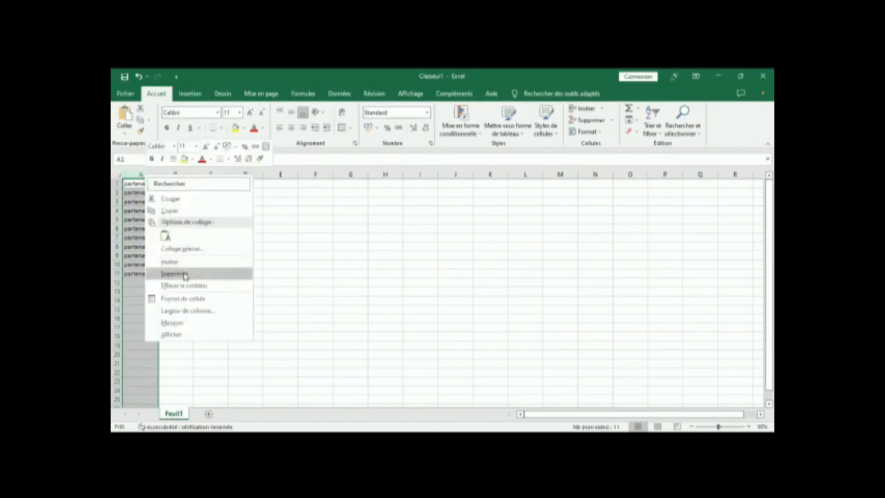
left_click(172, 274)
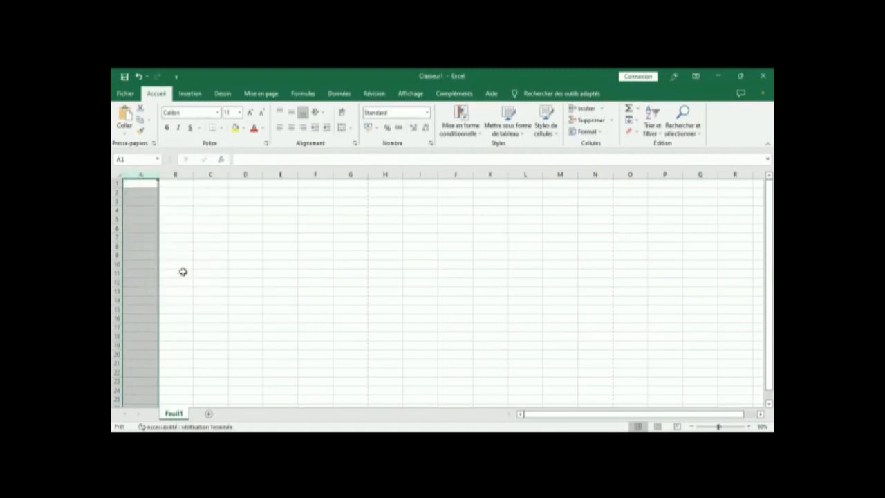
left_click(138, 76)
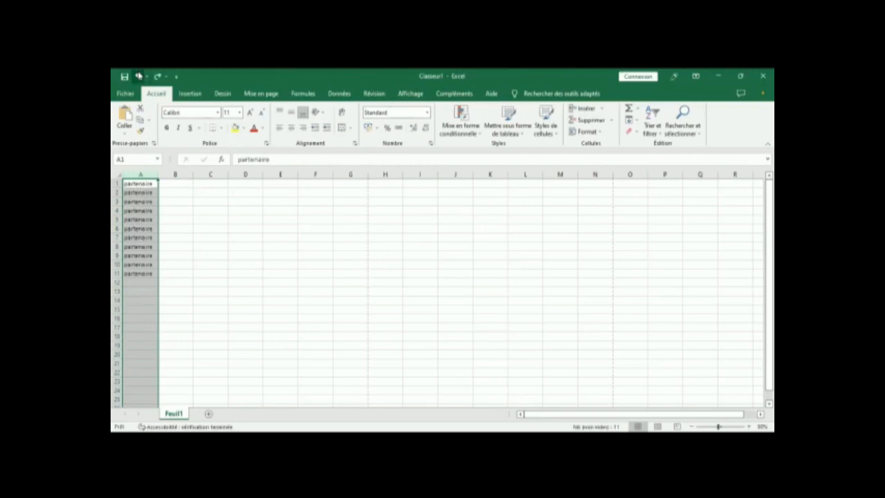
key("ctrl+y")
Step: Enter Partenaire 1 in cell A1 and fill the series down through A13
left_click(138, 183)
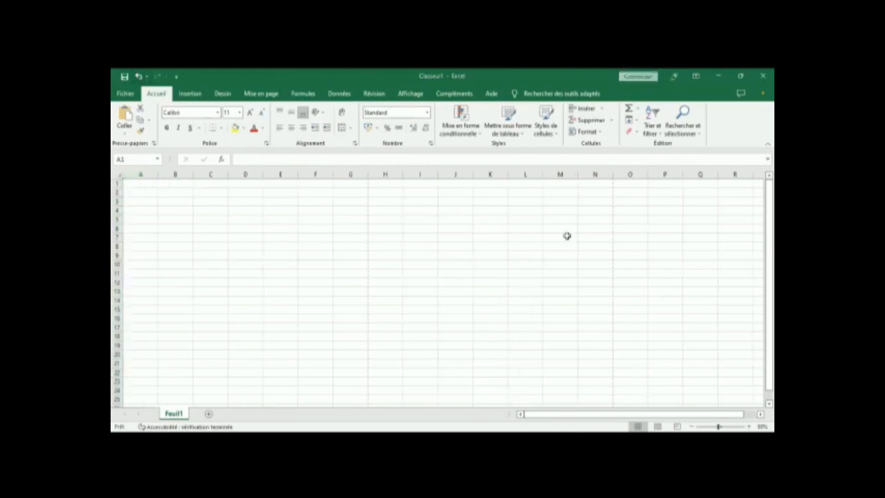
type("Partenaire 1")
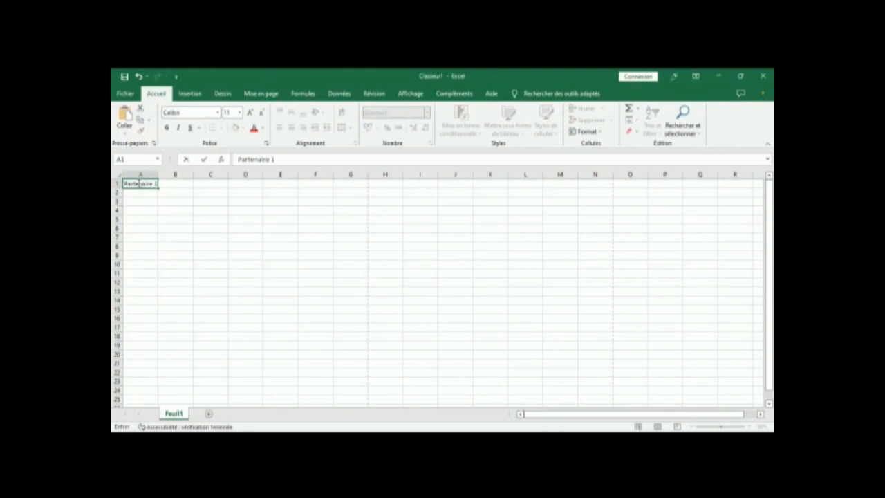
left_click(176, 228)
left_click(148, 185)
left_click_drag(158, 186, 159, 291)
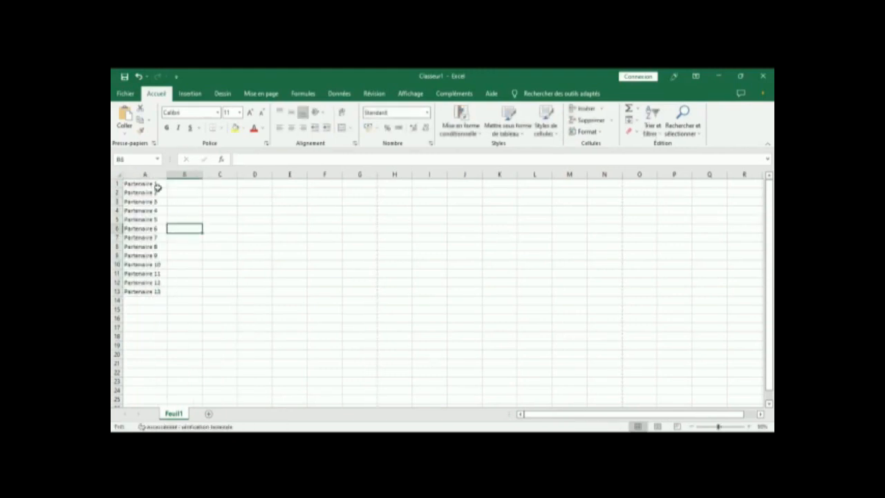
Step: Enter 1 in cell D1 and fill it down through D13
left_click(246, 180)
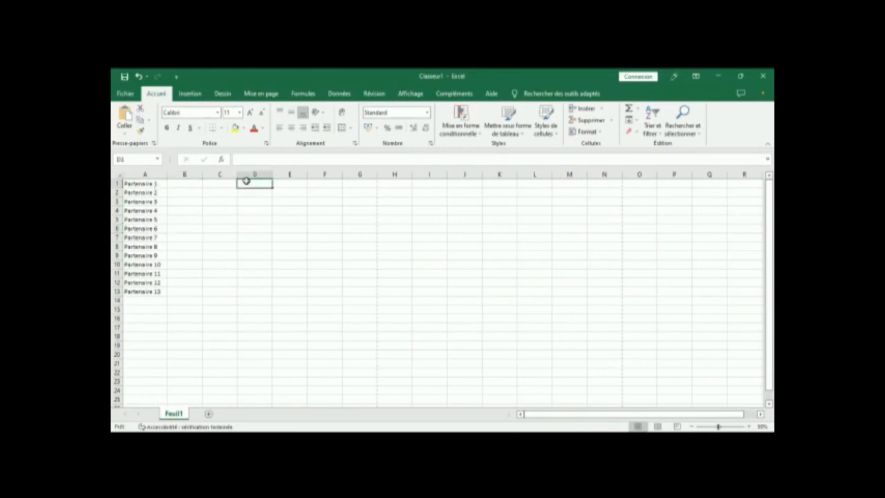
type("1")
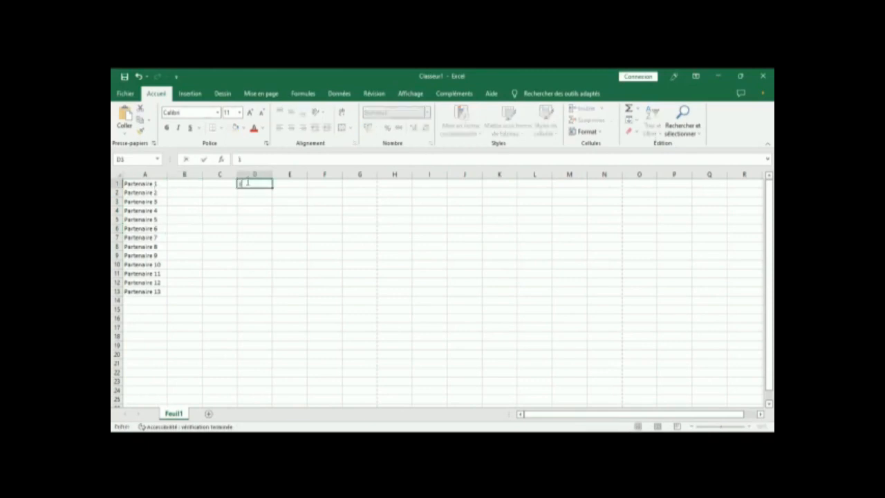
key("Return")
left_click(266, 183)
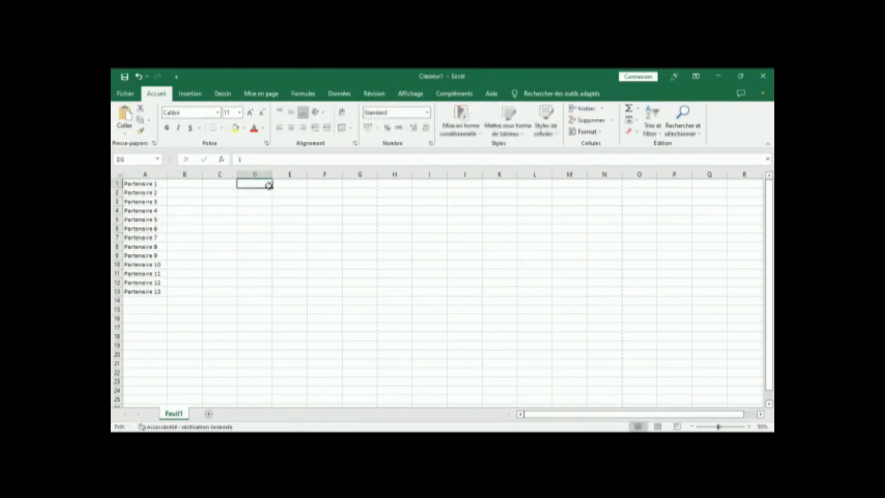
left_click_drag(270, 185, 279, 295)
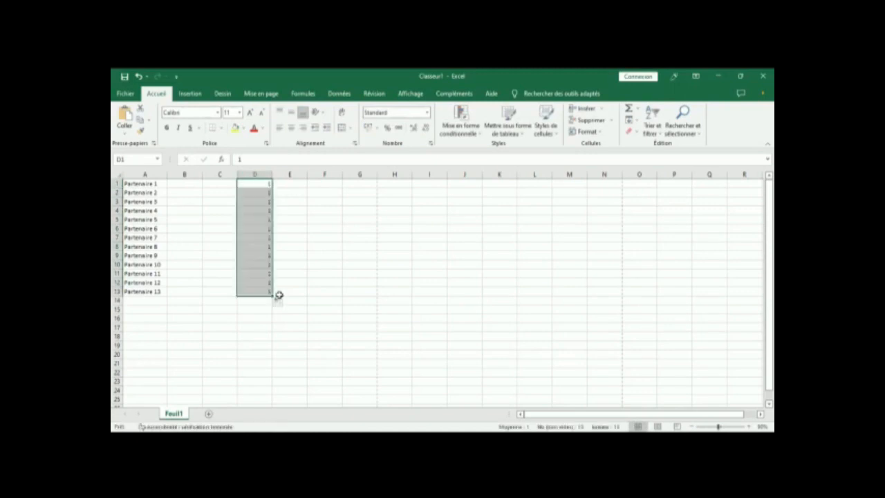
Step: Enter a1 in cell F1 and fill the series down through F13
left_click(321, 183)
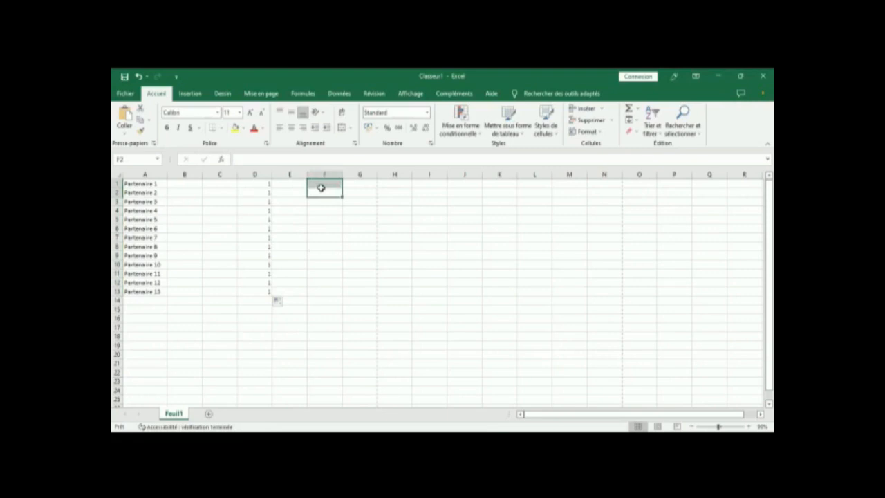
type("=")
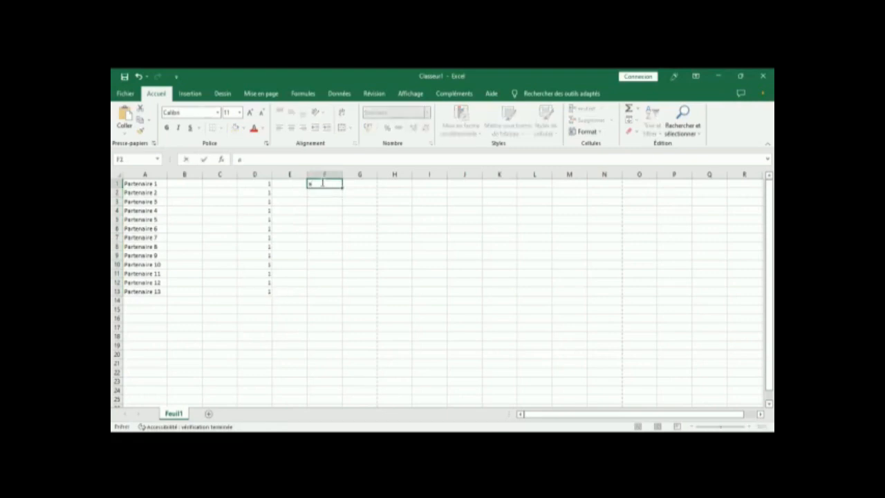
type("a1")
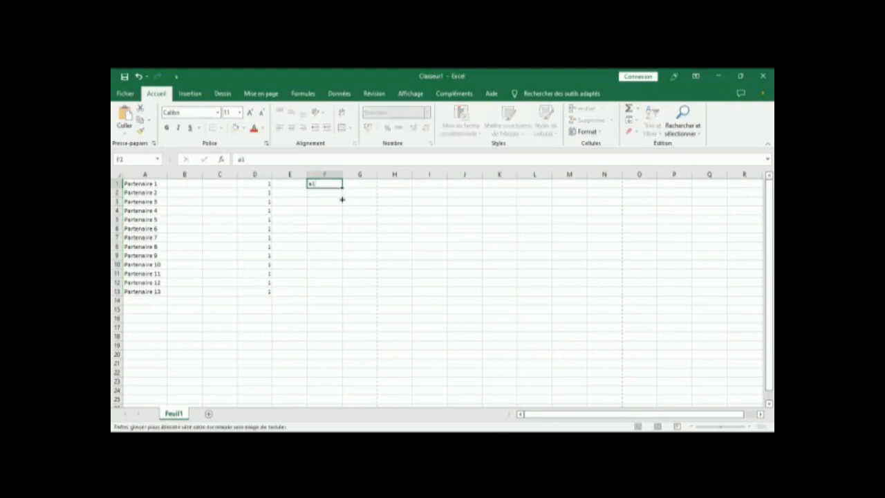
left_click_drag(340, 279, 341, 295)
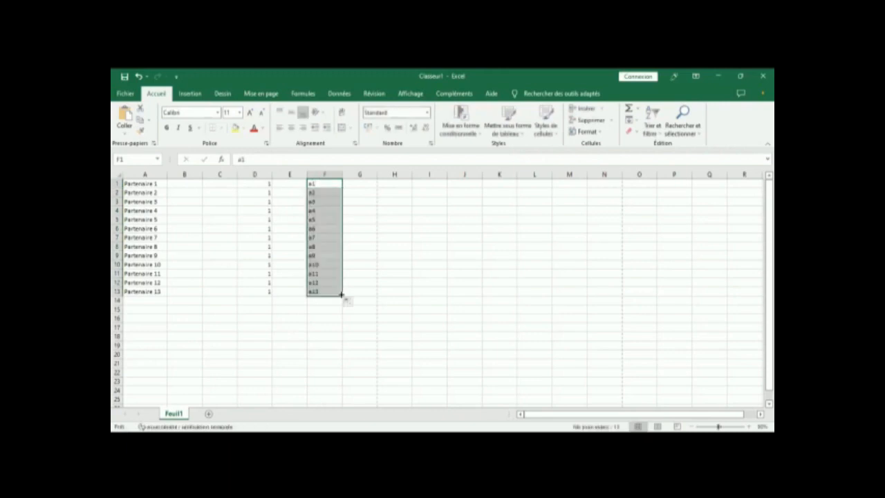
Step: Enter 12/01/2022 in cell H1 and fill the date series down through H12
left_click(389, 186)
type("1")
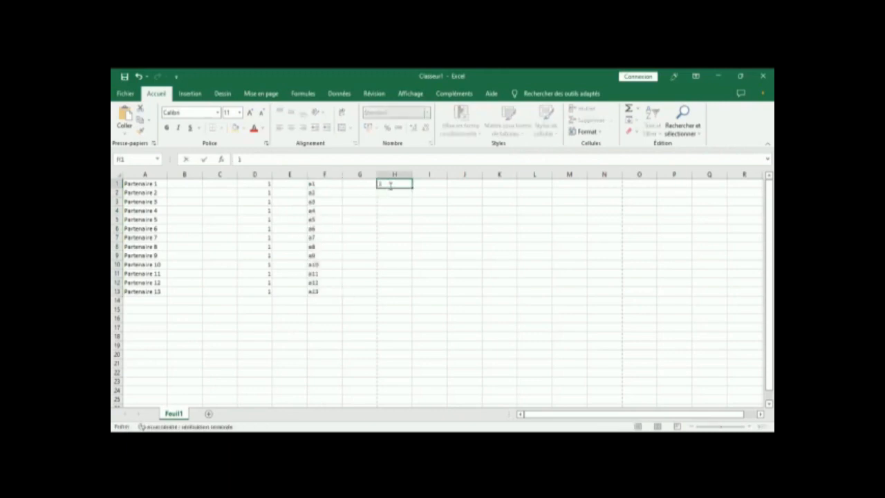
type("2/01/2022")
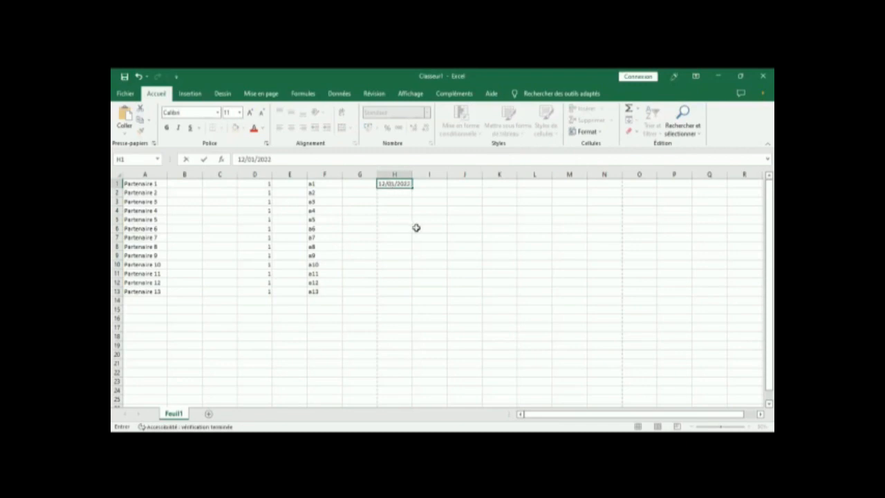
key("Return")
left_click(408, 186)
left_click_drag(411, 189, 412, 283)
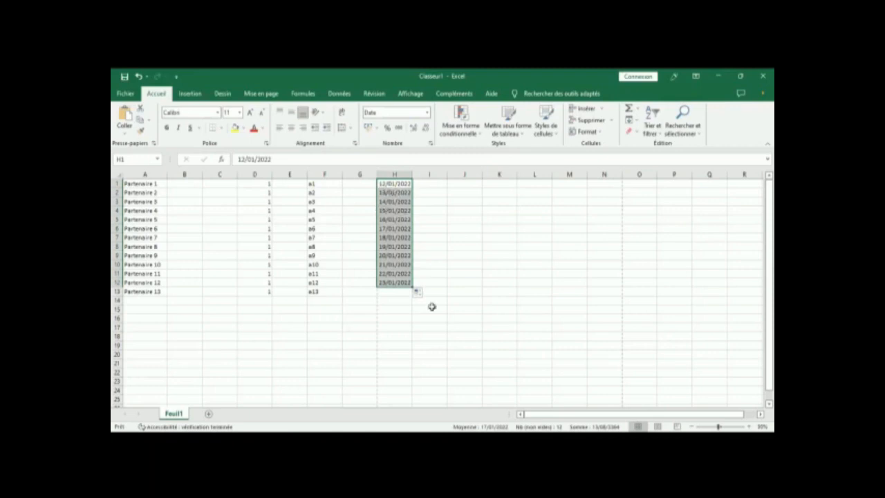
Step: Clear the contents of columns C through I
left_click(235, 175)
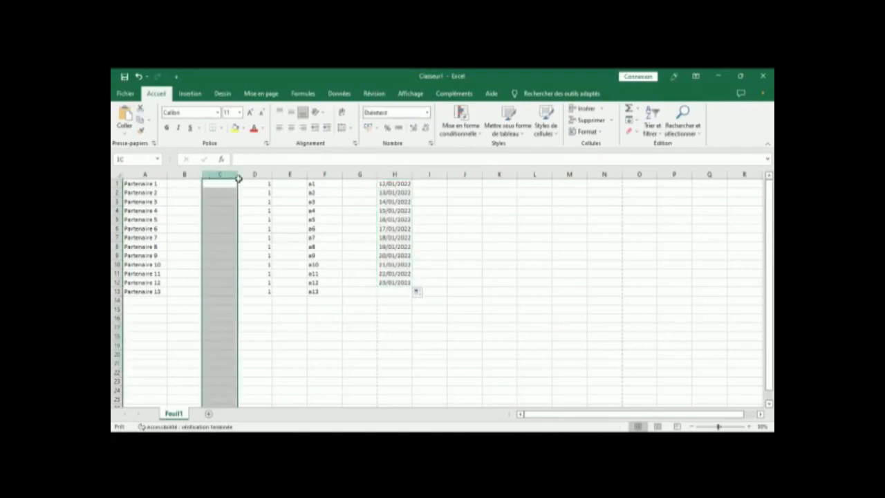
left_click(418, 192, "shift")
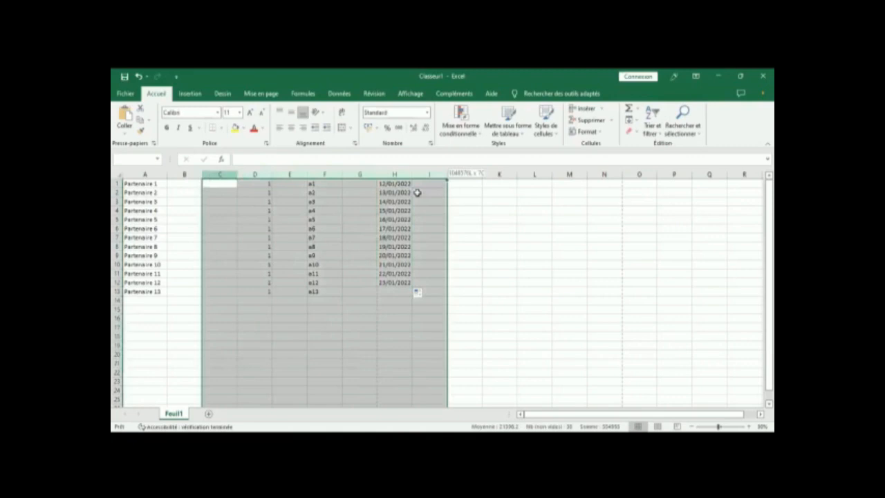
key("Delete")
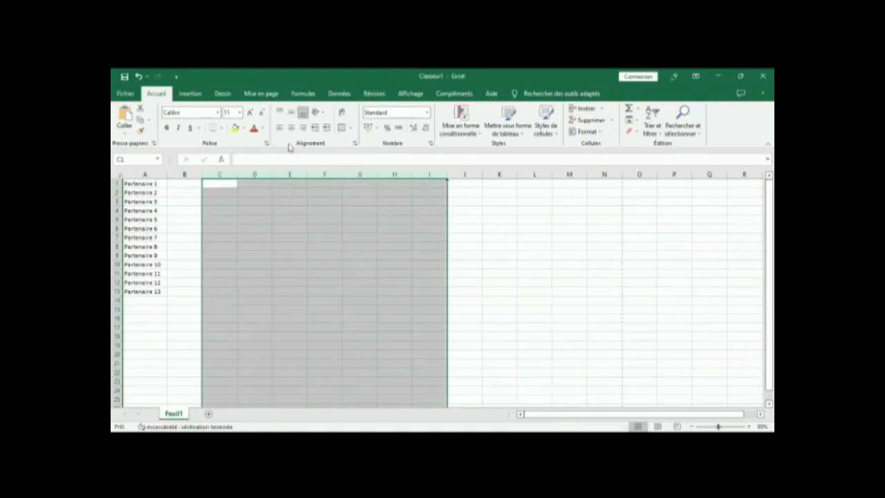
Step: Enter sample text in cells D3 and E3, and clear the contents of columns D and E
left_click(254, 201)
type("Ehjkl")
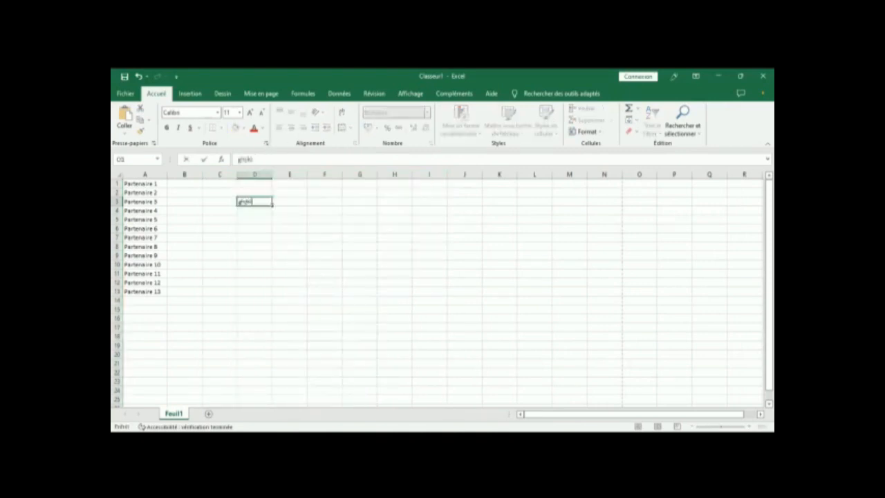
left_click(302, 204)
type("fgm")
left_click(264, 175)
left_click_drag(292, 179, 293, 177)
key("Delete")
Step: Make the first-row cells A1 through C1 bold, and do the same for the range A5:C7
left_click_drag(148, 184, 157, 292)
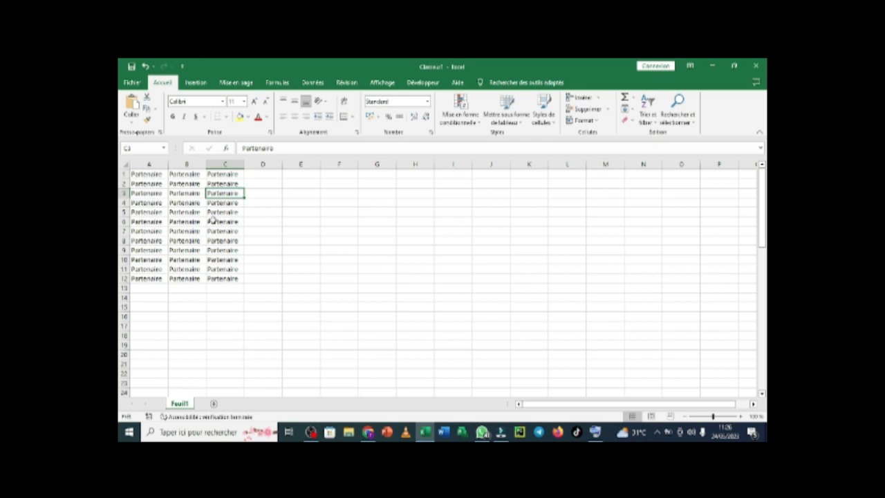
left_click_drag(149, 174, 202, 173)
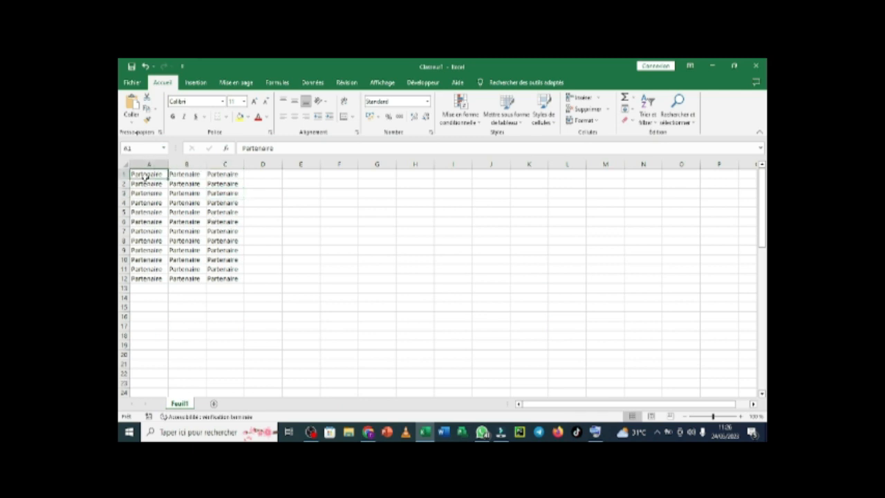
left_click_drag(145, 177, 214, 174)
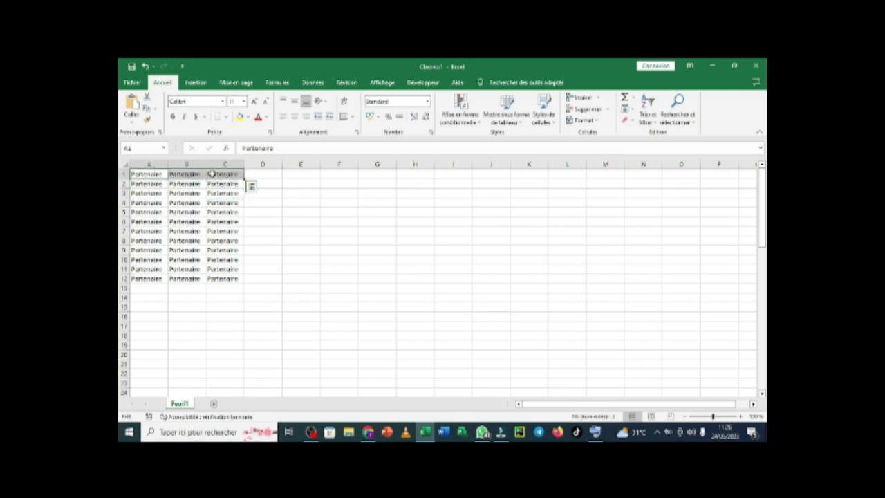
left_click(173, 117)
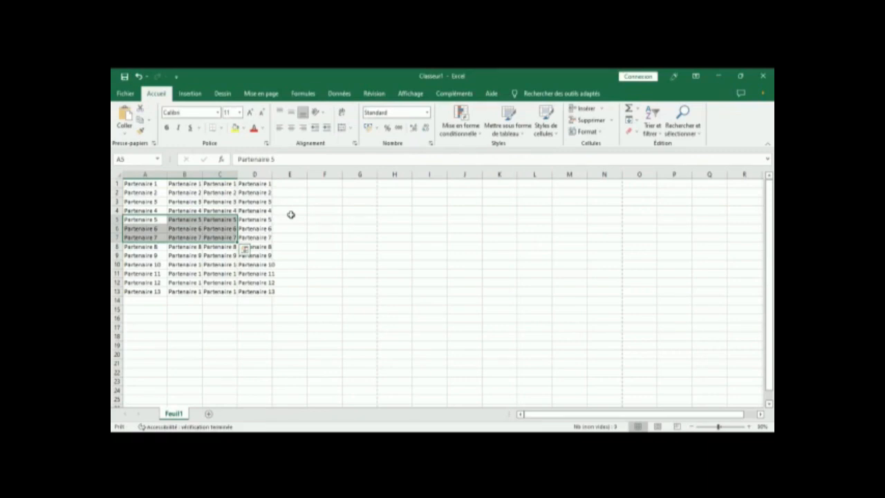
key("ctrl+g")
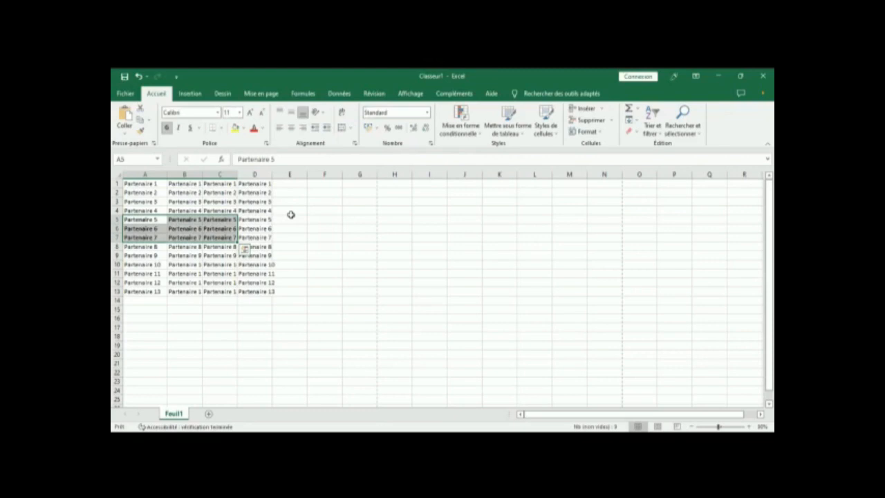
Step: Make cells A6 through C6 italic
left_click(184, 229)
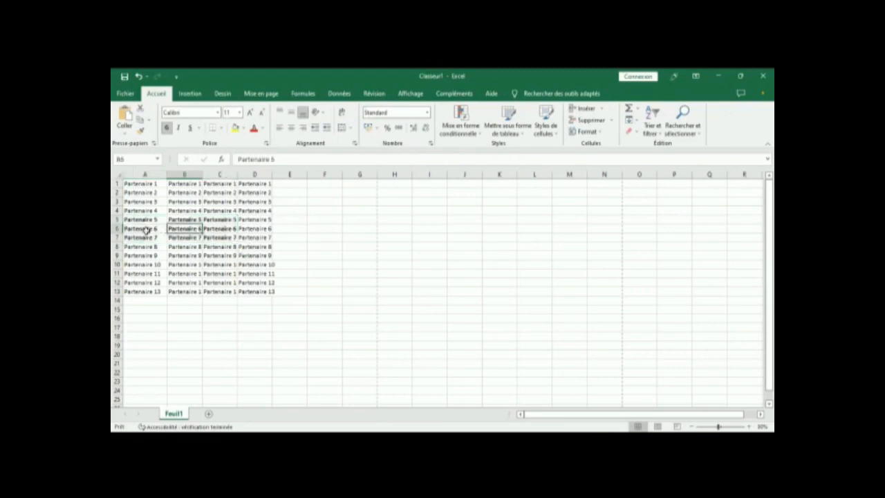
left_click_drag(129, 229, 215, 230)
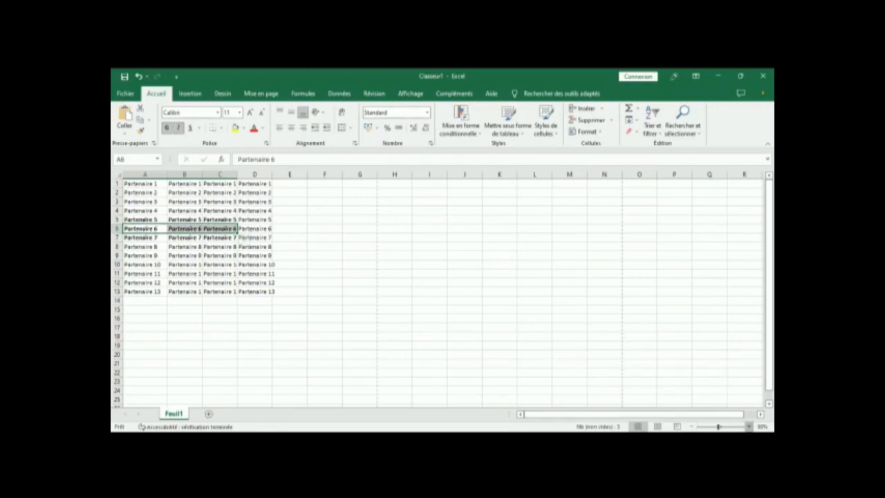
left_click(749, 427)
left_click(749, 426)
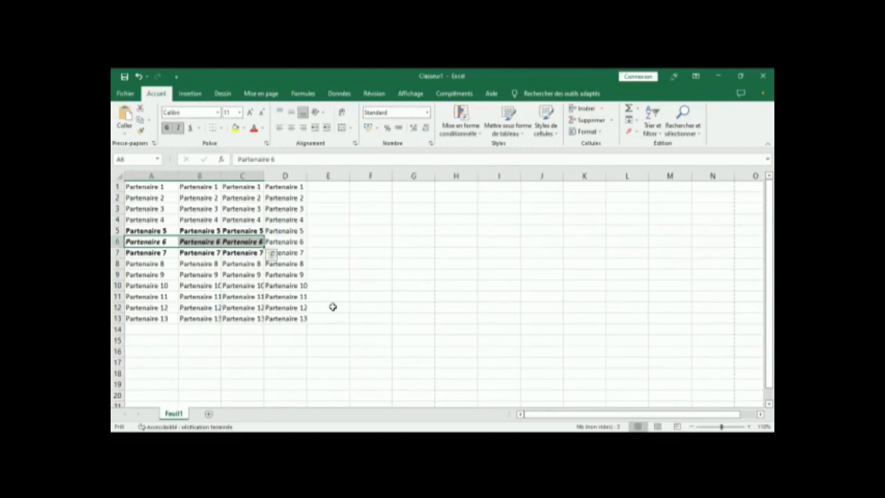
Step: Make only cell A7 italic
left_click(193, 253)
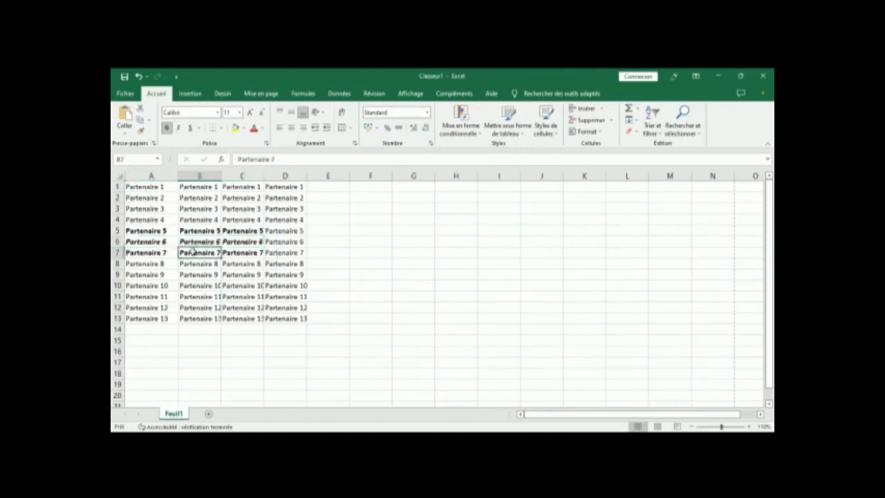
left_click(147, 254)
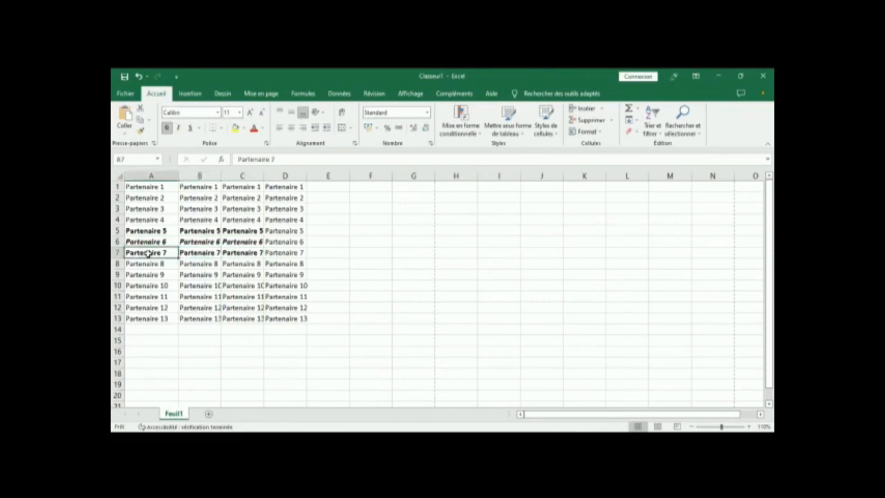
key("ctrl+i")
key("ctrl+i")
Step: Underline the range A5:C6 and cell B7
left_click_drag(142, 229, 240, 243)
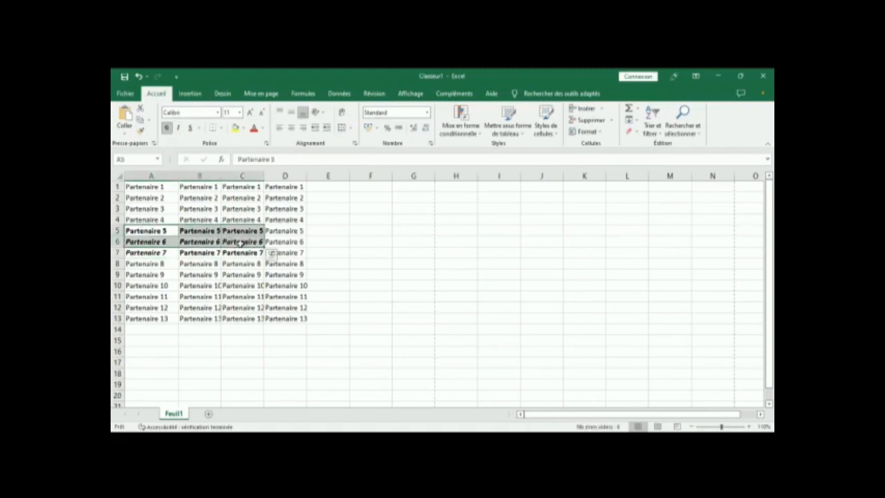
left_click(190, 129)
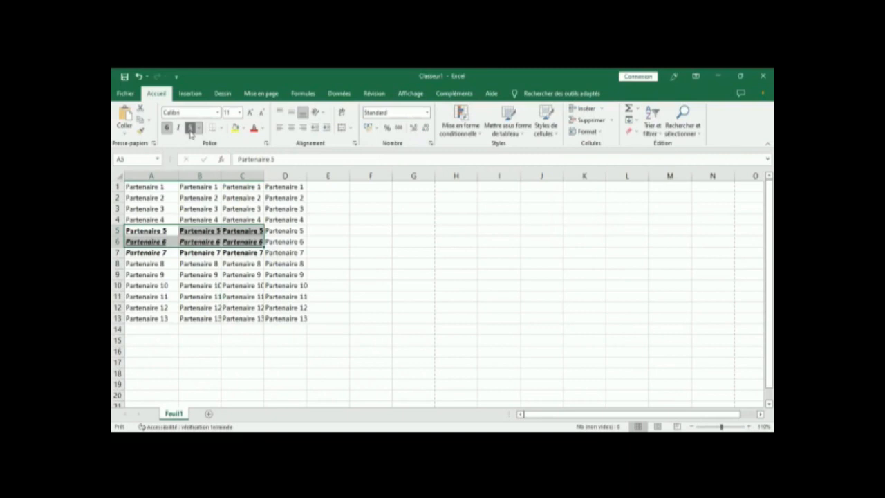
left_click(206, 255)
key("ctrl+u")
left_click(225, 285)
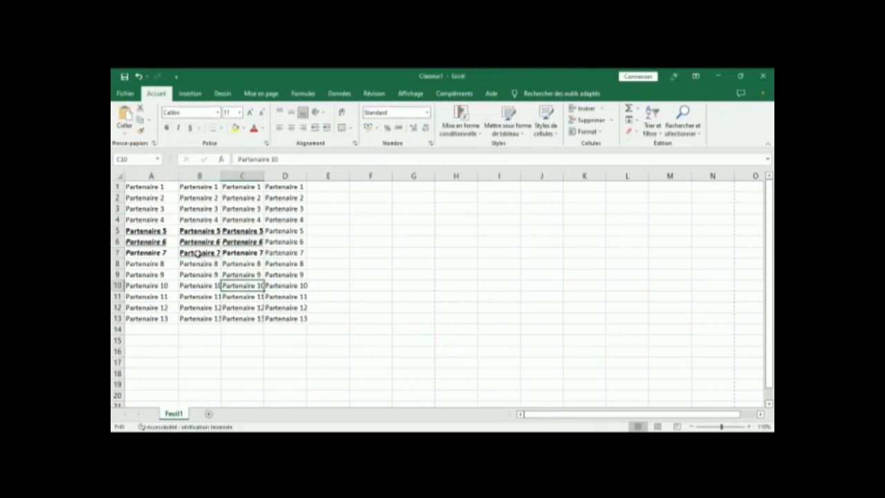
left_click(198, 254)
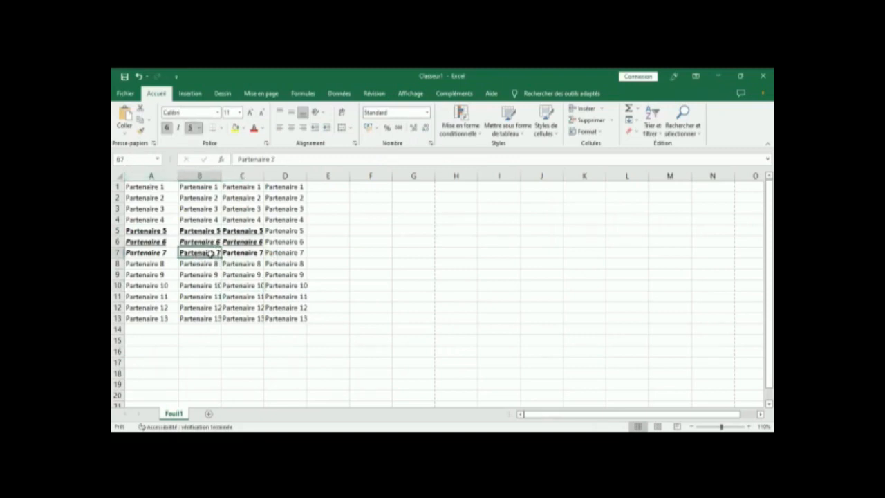
left_click(213, 274)
left_click(236, 294)
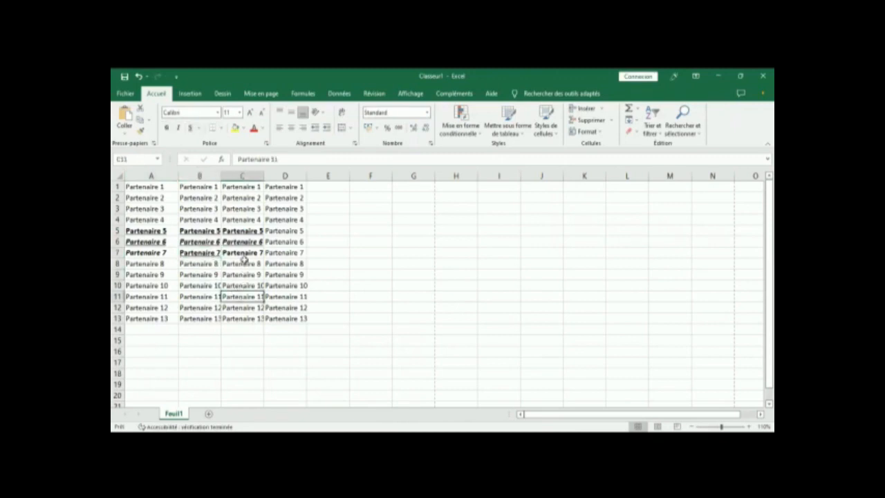
Step: Underline only the character 3 within the text of cell B3
left_click(246, 254)
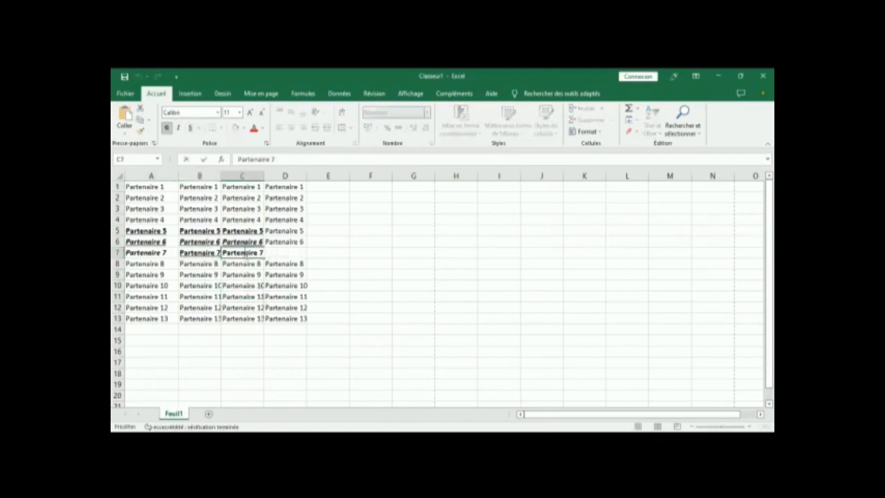
left_click(192, 208)
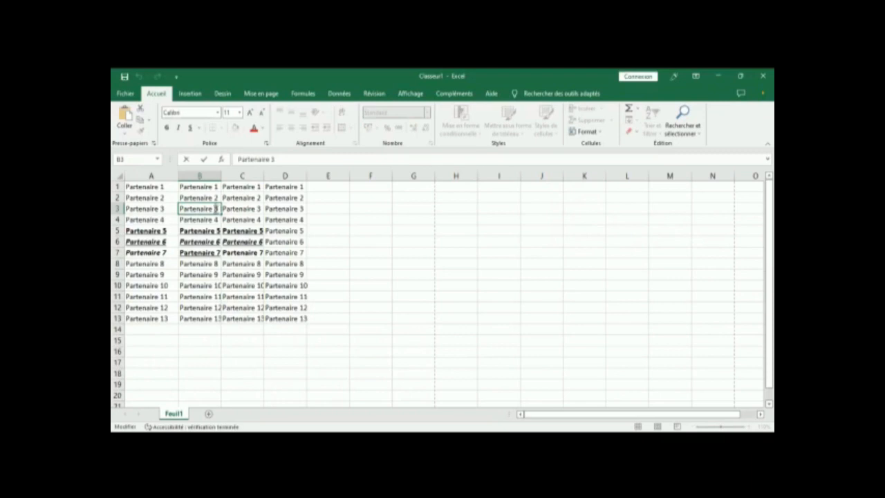
left_click_drag(218, 209, 215, 209)
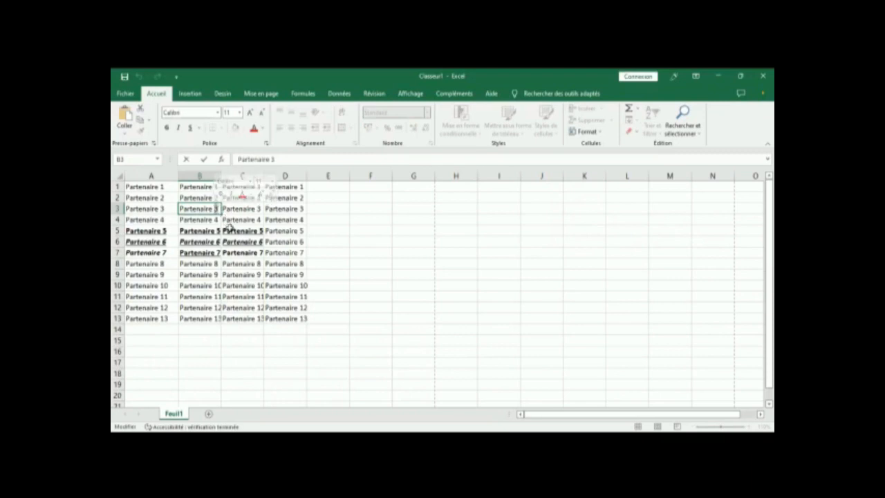
left_click(190, 128)
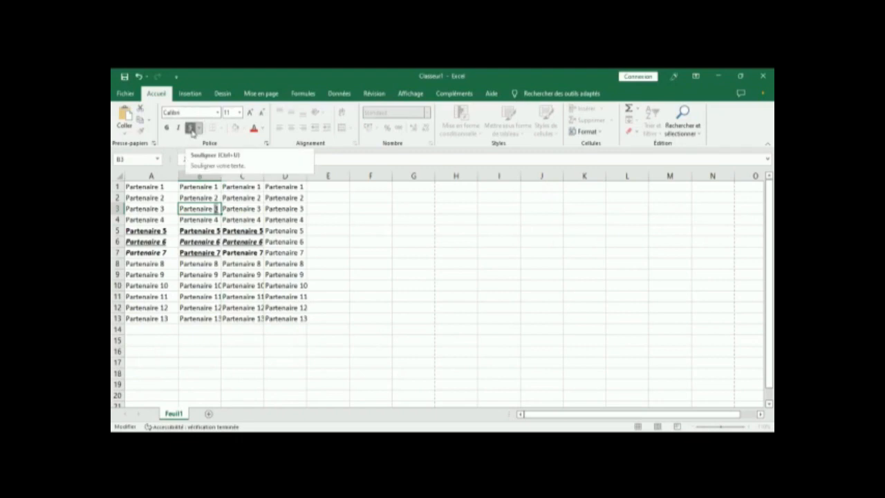
Step: Make only the word Partenaire bold within cell B3, leaving out the number
left_click(215, 210)
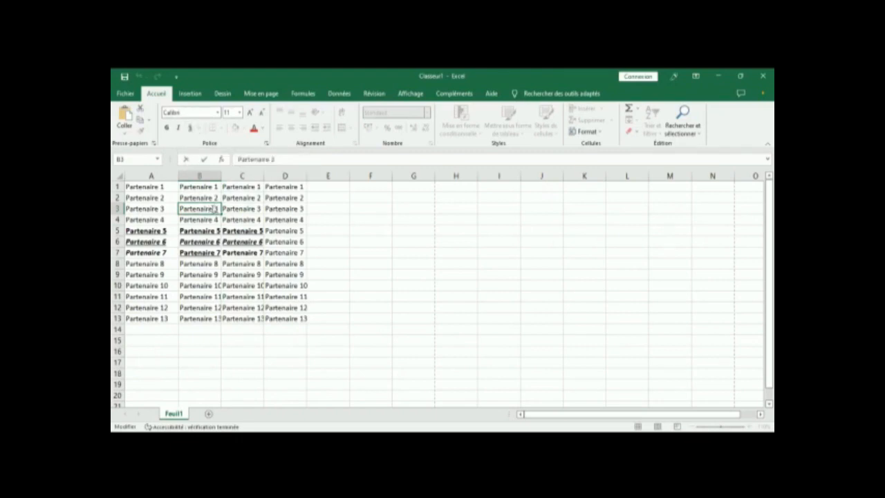
left_click_drag(215, 209, 168, 207)
left_click(168, 128)
Step: Italicize only a few middle letters of the word Partenaire in cell B3
left_click(203, 208)
double_click(199, 209)
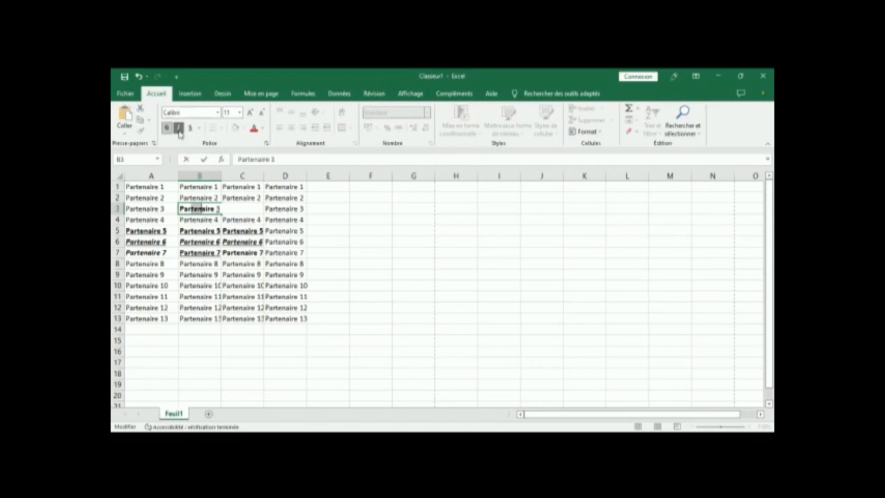
left_click(178, 130)
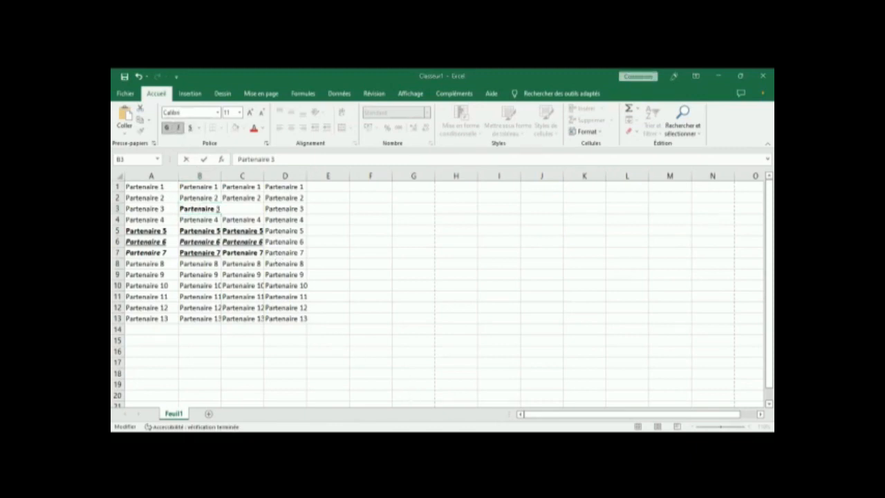
left_click(180, 132)
left_click(274, 272)
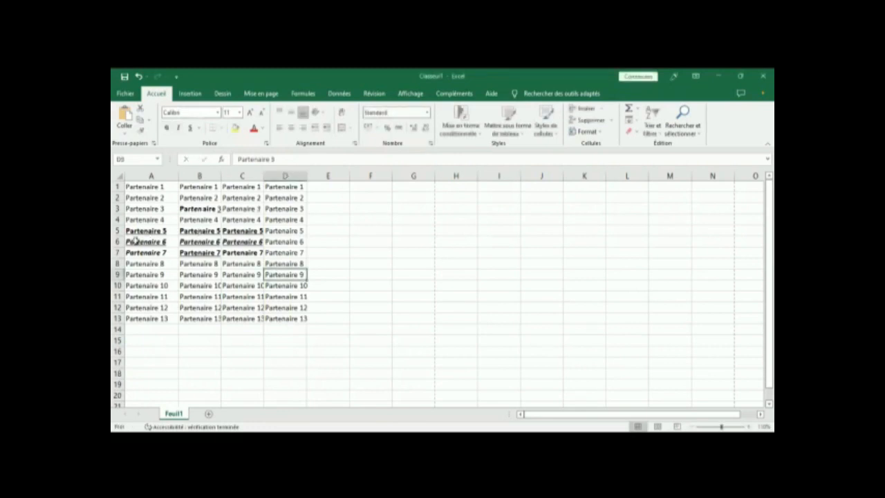
Step: Set the font size of cells A6 through C6 to 20, and reduce it to 16
left_click_drag(135, 240, 245, 242)
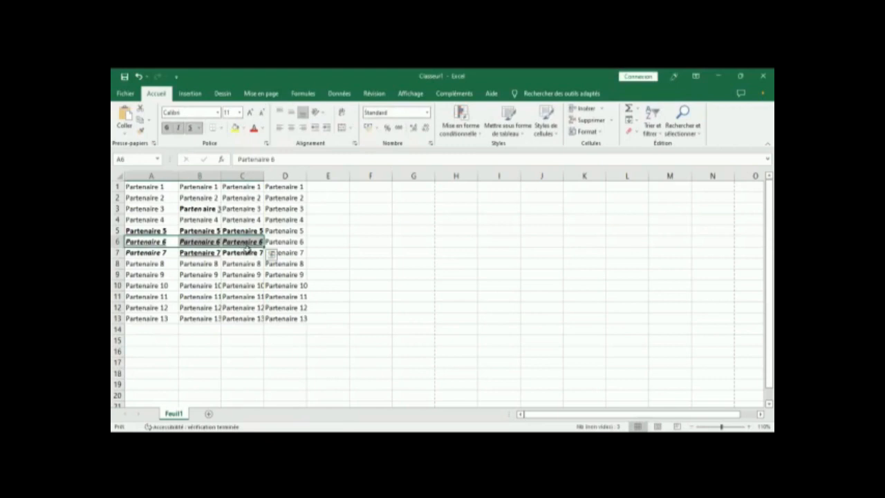
left_click(239, 113)
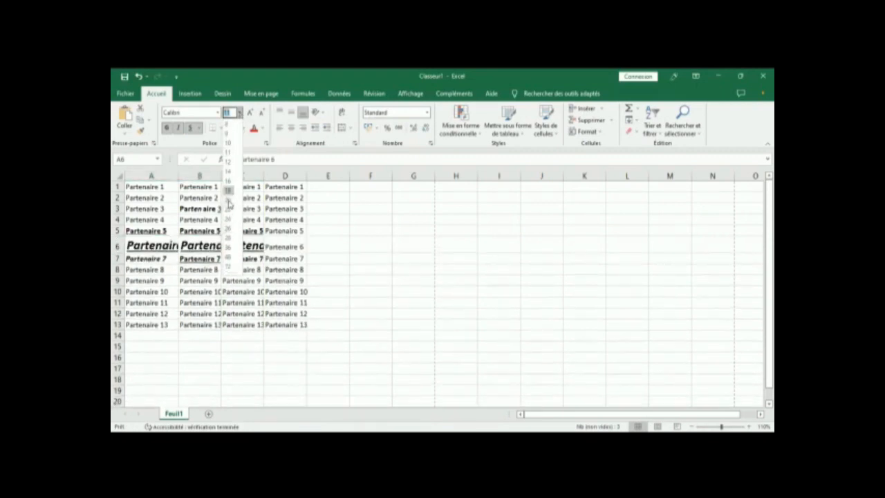
left_click(228, 200)
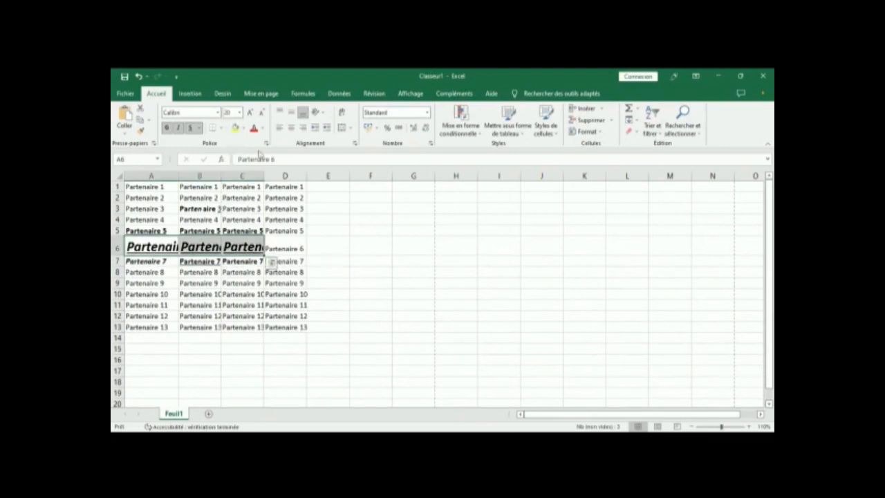
left_click(258, 112)
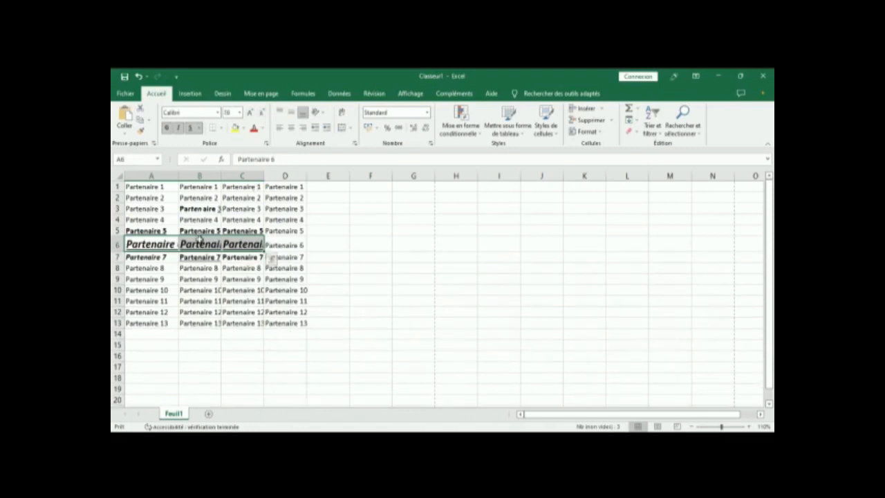
left_click(200, 268)
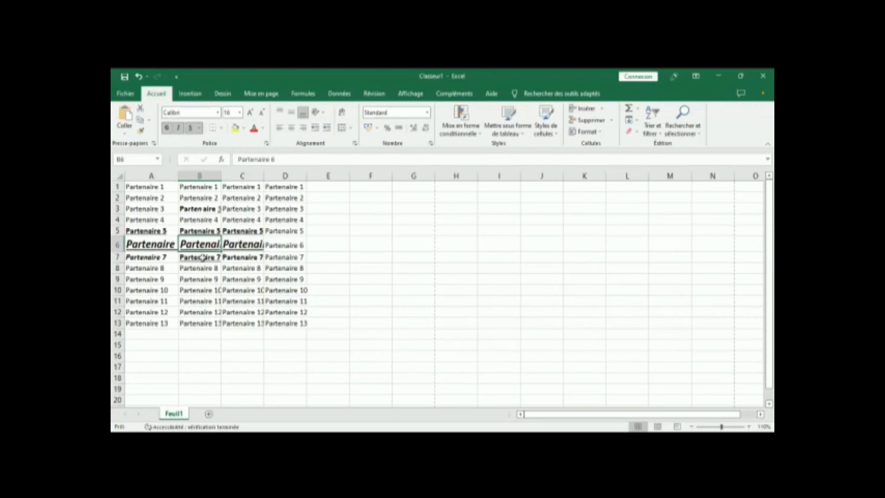
Step: Select cells B6 and B7 and set their font colour to the standard light blue
left_click(200, 244)
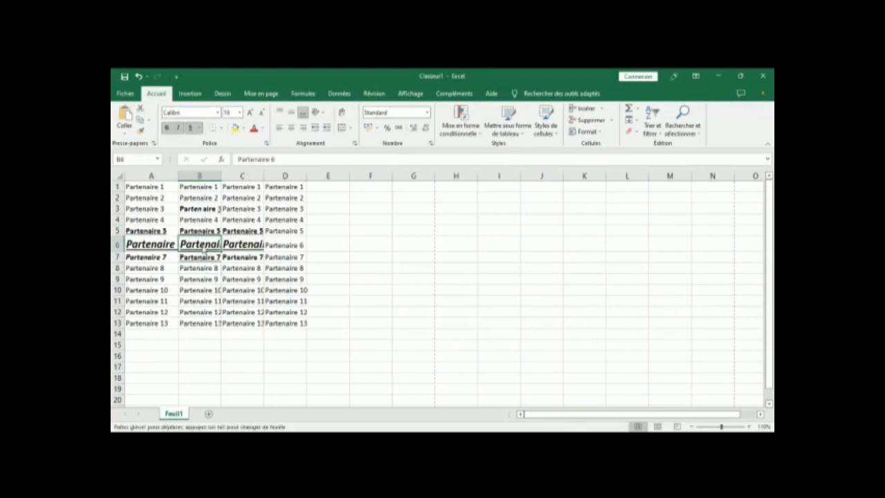
left_click(199, 259, "shift")
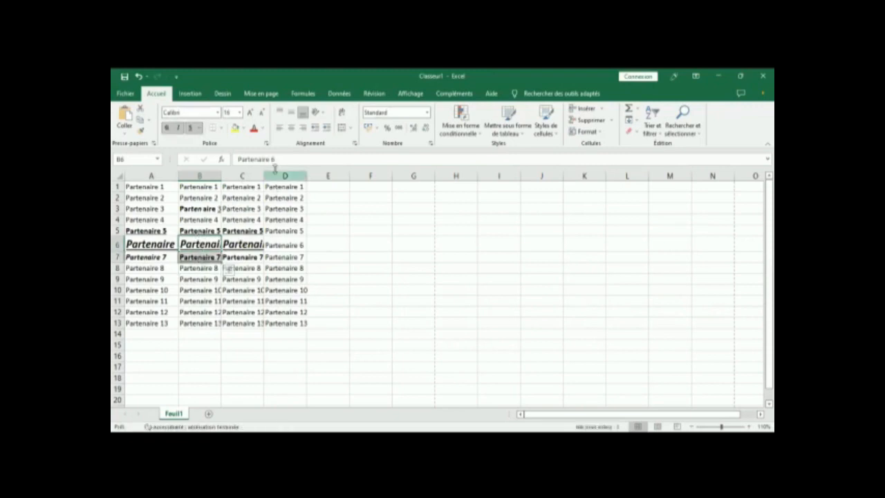
left_click(262, 129)
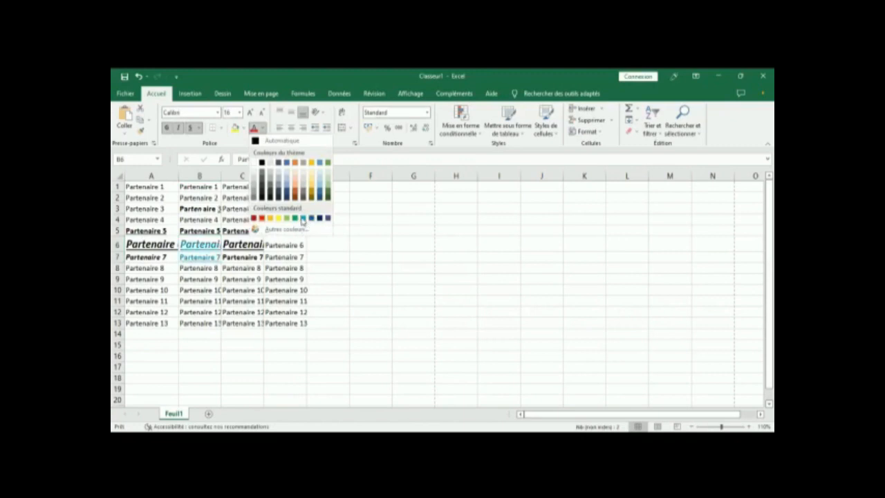
left_click(302, 218)
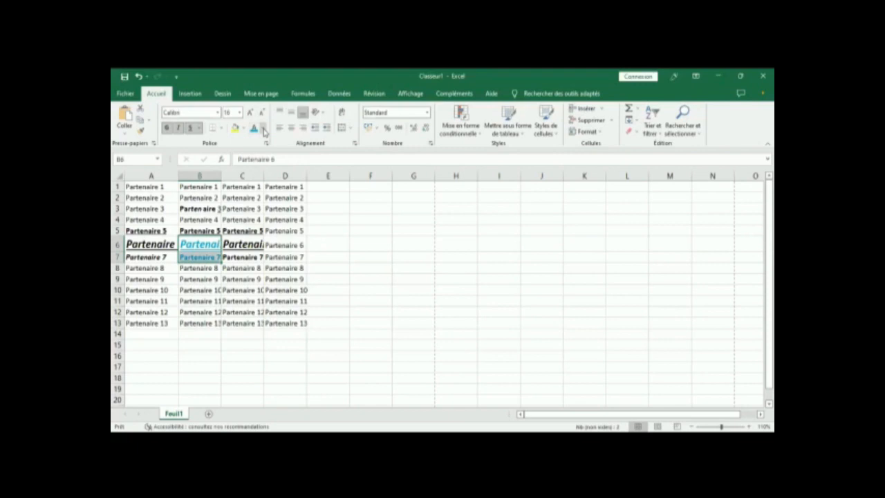
Step: Give the text of cells B6 and B7 a custom dark blue colour, picked and darkened in the custom colour spectrum
left_click(263, 132)
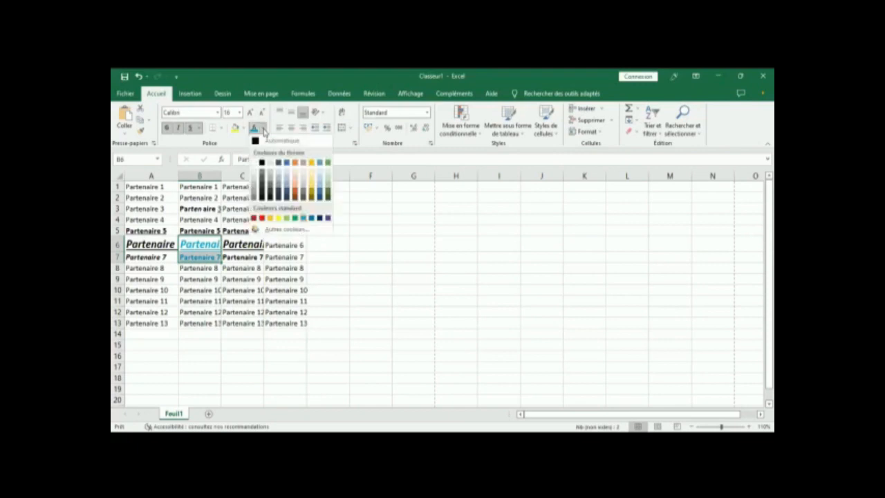
left_click(284, 231)
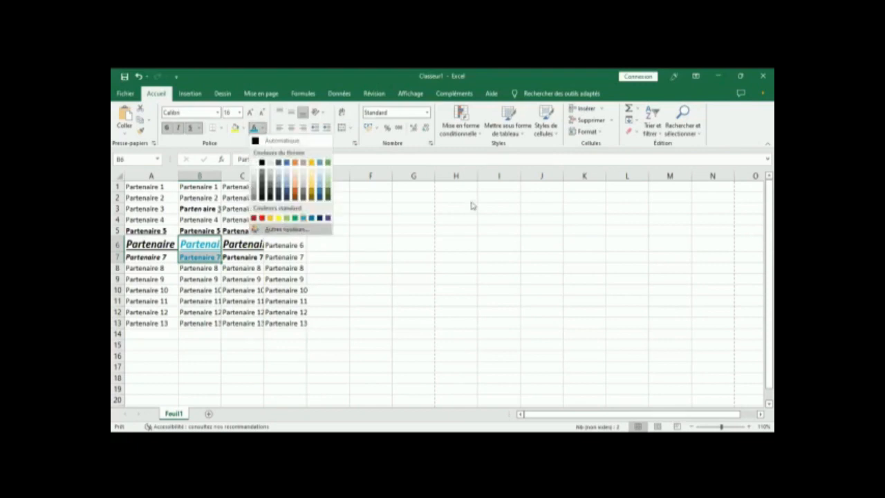
left_click(486, 215)
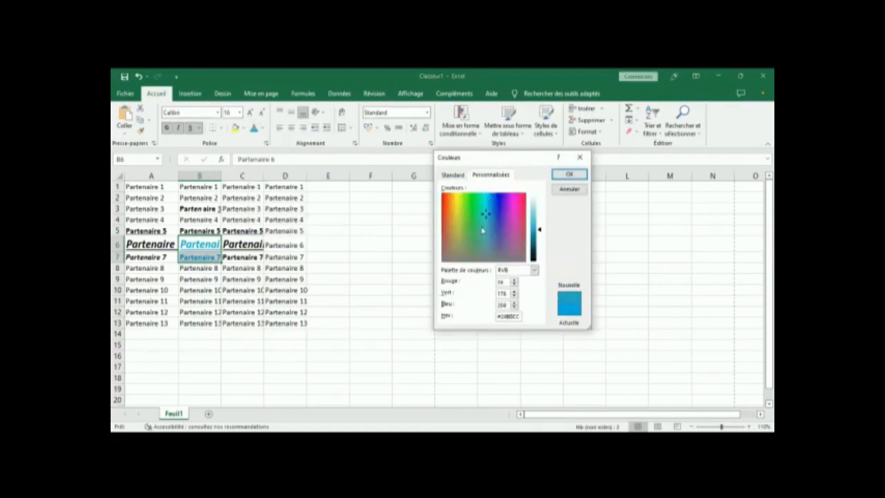
left_click(458, 207)
left_click(534, 254)
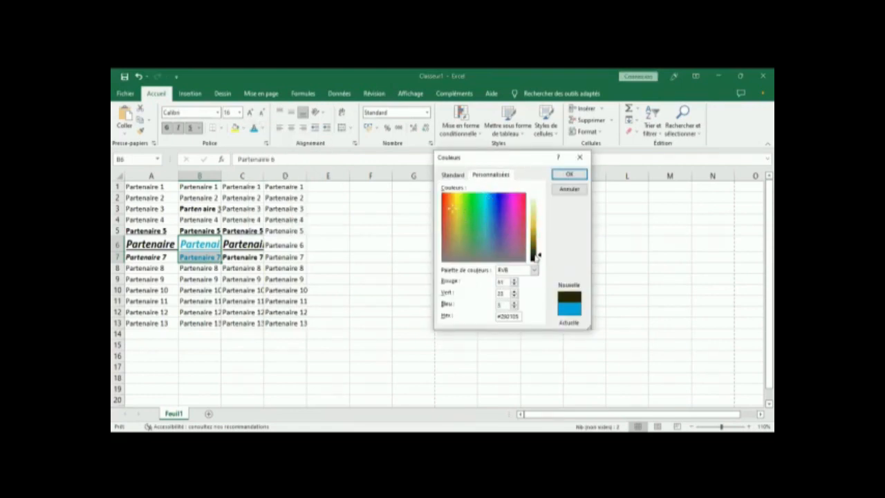
left_click(497, 209)
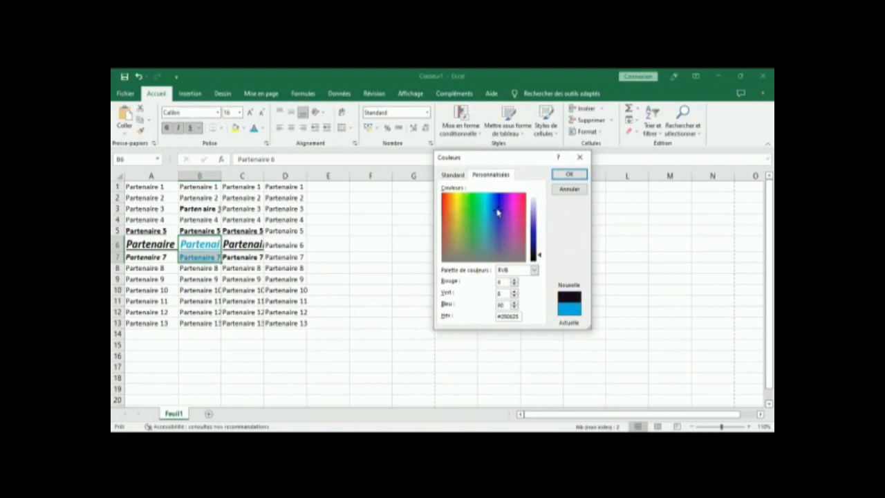
left_click(534, 236)
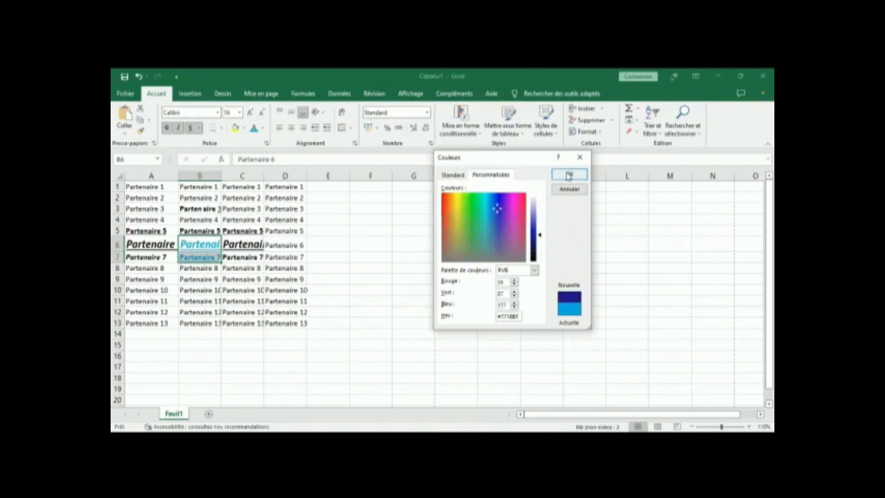
left_click(568, 175)
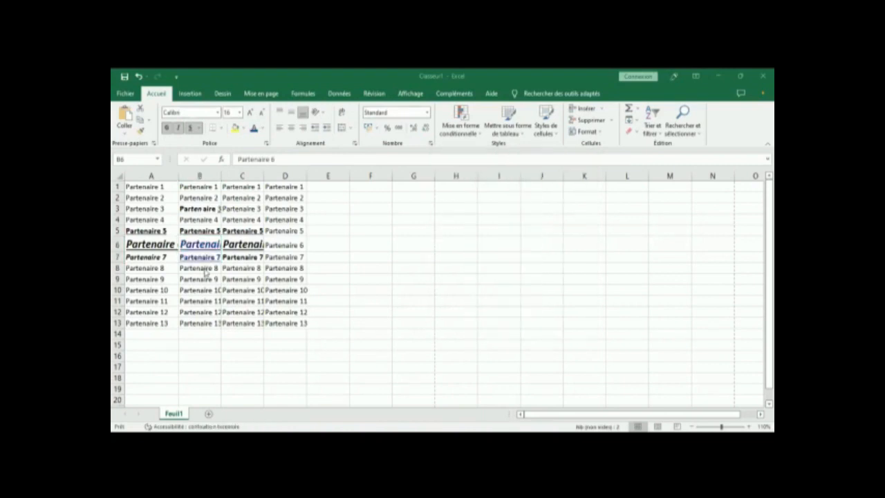
left_click(254, 292)
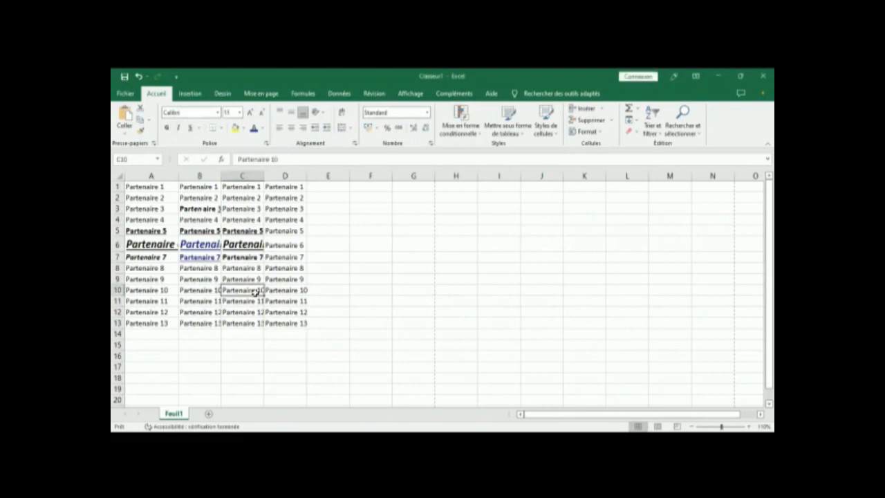
Step: Fill the cell range B3 to C4 with a yellow background and open the fill colour choices
mouse_move(244, 218)
left_mouse_down()
mouse_move(206, 204)
mouse_move(261, 216)
left_mouse_up()
left_click(206, 206)
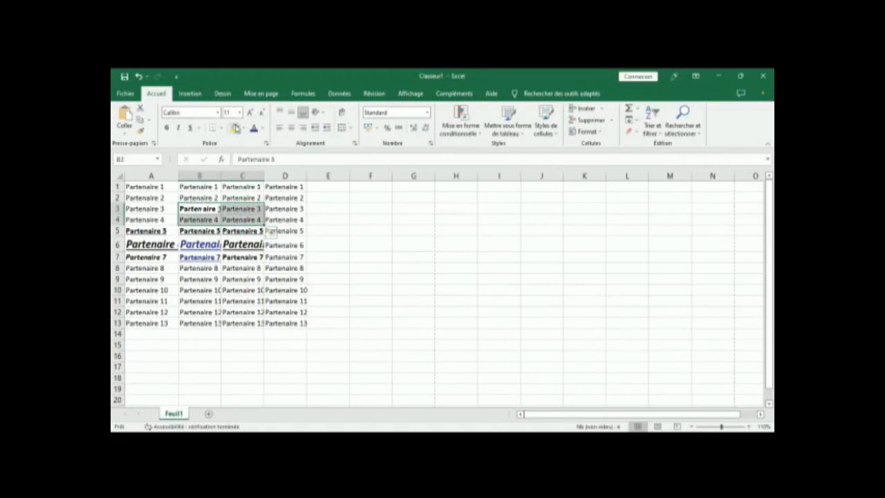
left_click(236, 129)
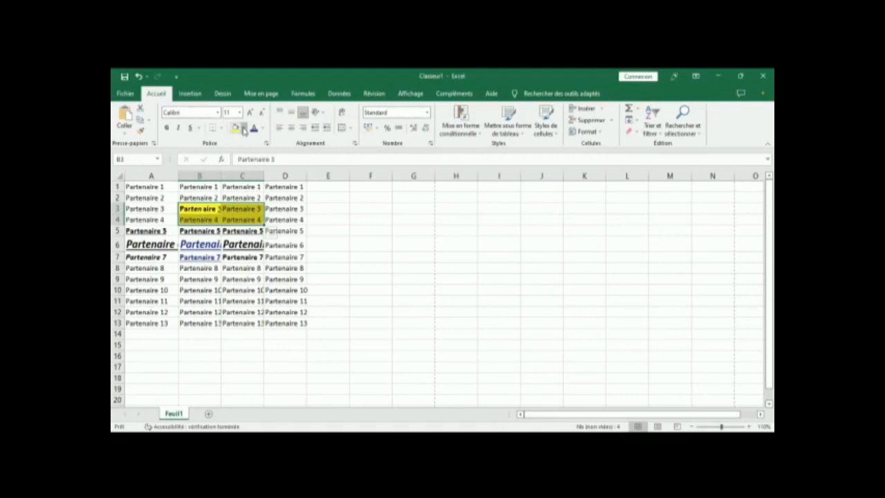
left_click(243, 130)
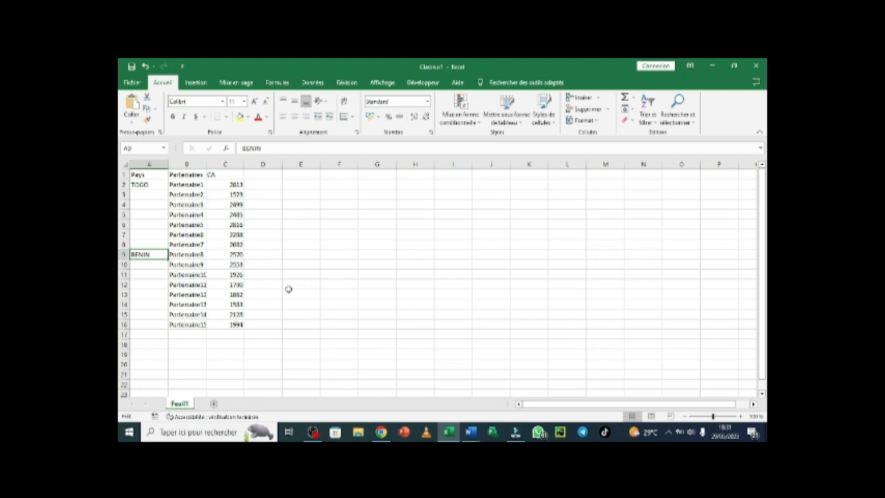
Step: Move the cell block B13 to C16 directly by its border to the empty area around columns I and J
left_click_drag(199, 296, 239, 325)
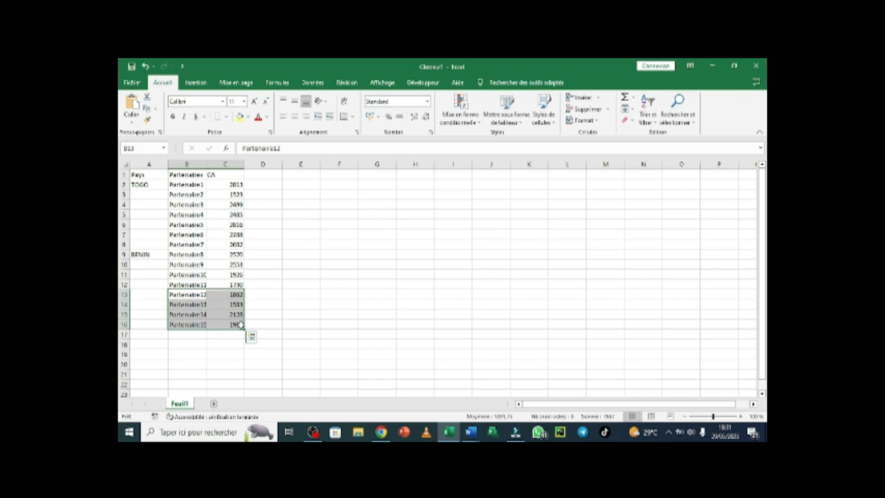
left_click_drag(197, 296, 221, 321)
left_click_drag(221, 332, 496, 214)
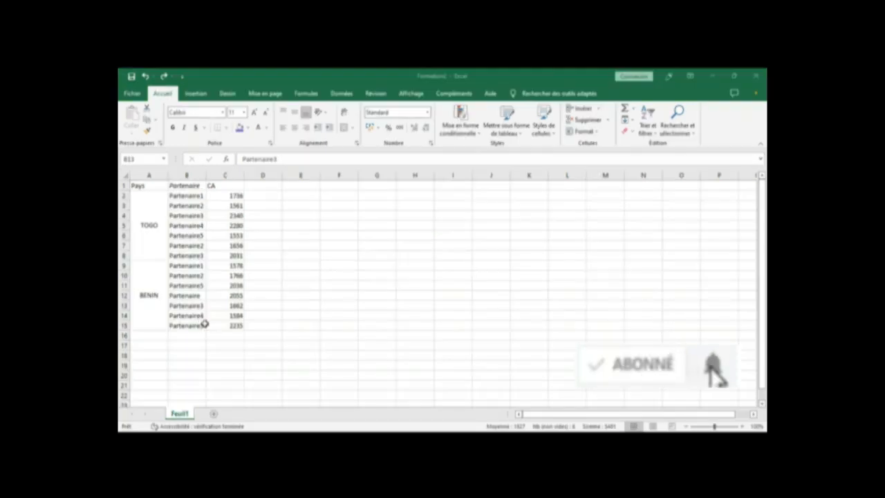
Step: Cut the range B13 to C15, paste it starting at cell I3, and undo the move
left_click_drag(201, 312, 204, 323)
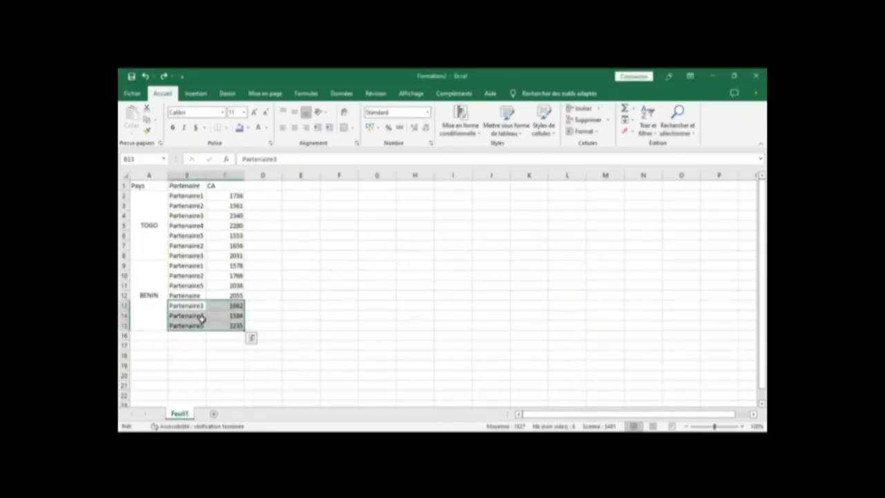
right_click(201, 316)
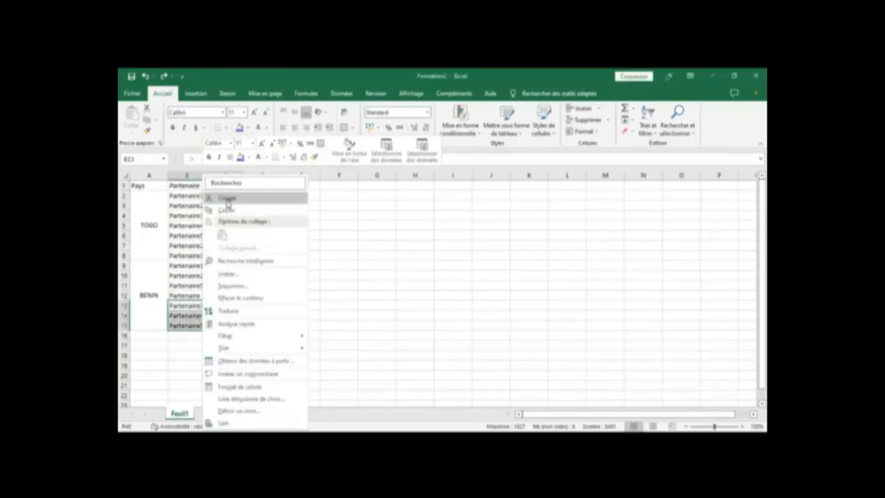
left_click(228, 205)
left_click(448, 208)
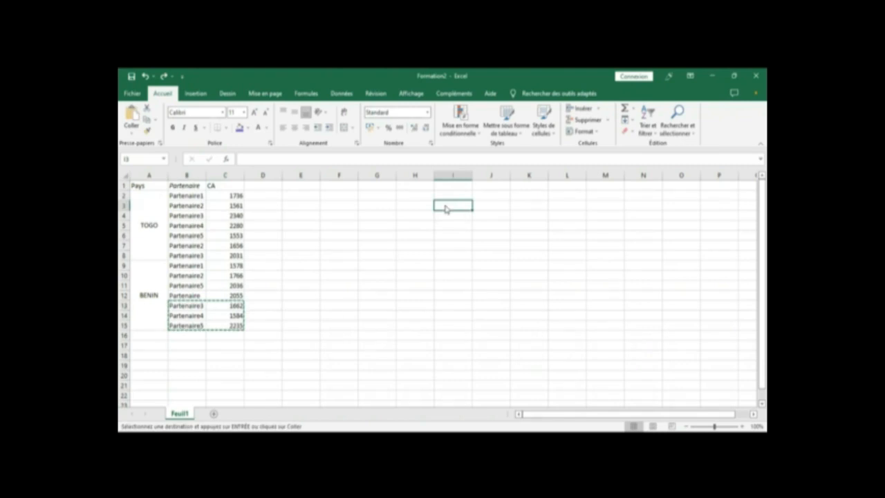
right_click(446, 208)
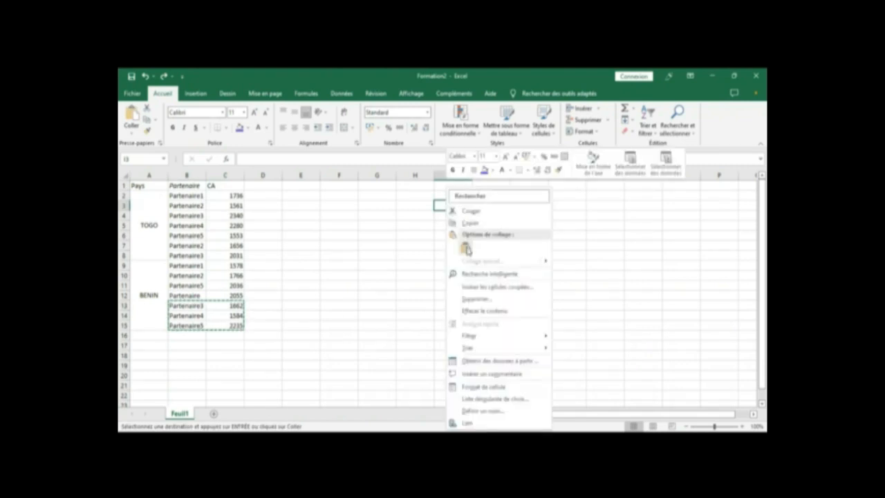
left_click(444, 203)
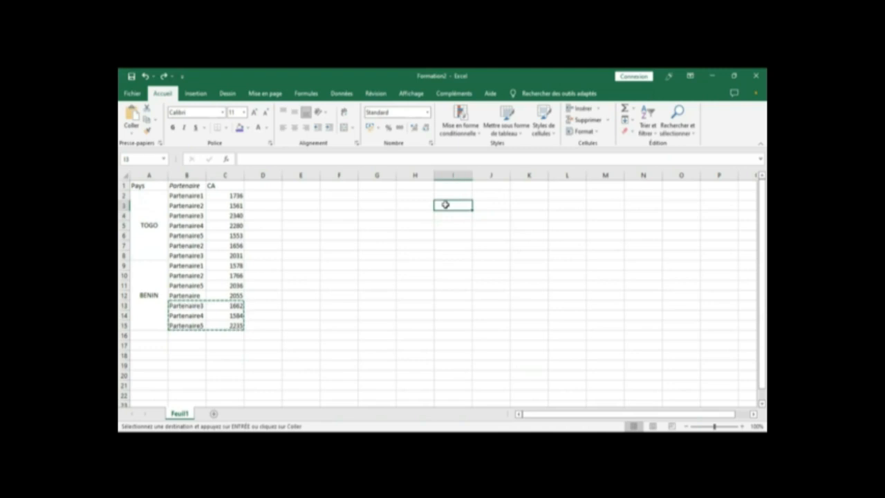
key("ctrl+v")
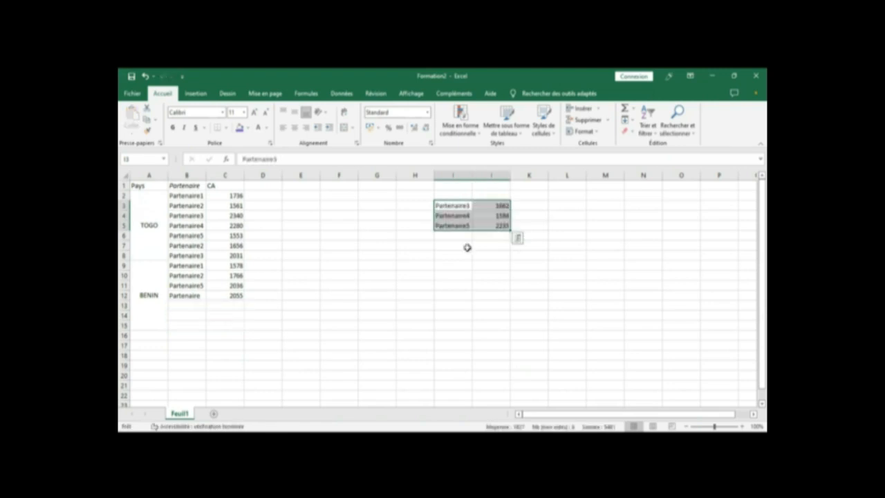
key("ctrl+z")
key("ctrl+z")
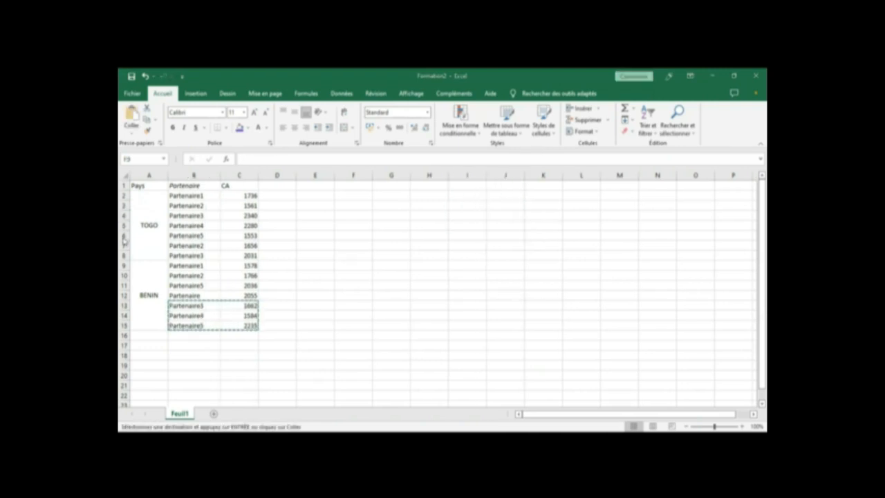
Step: Enter the text "je suis à la maison" in cell E3
left_click(324, 204)
type("je sui")
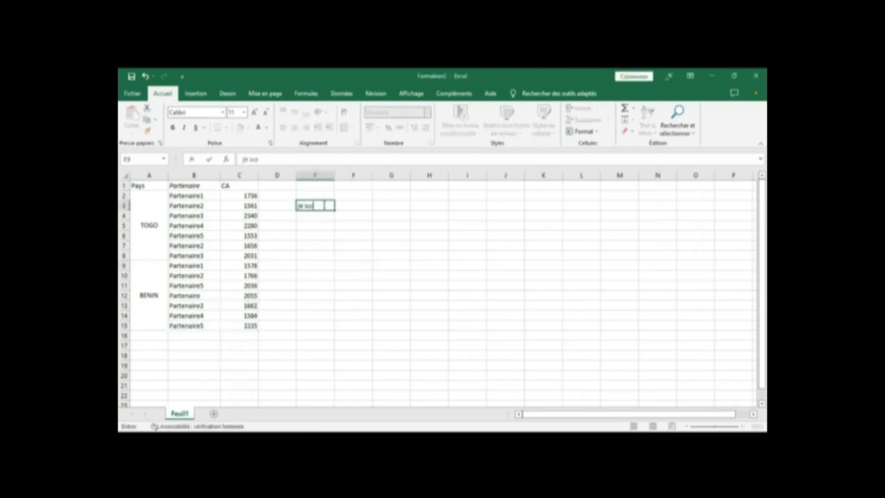
type("s à la maison")
left_click(351, 245)
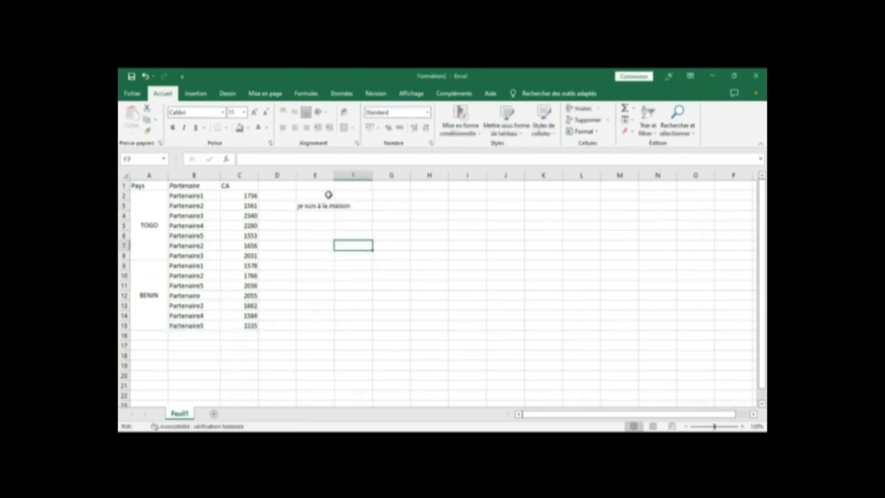
Step: Make column E slightly narrower than the sentence in cell E3
left_click(346, 205)
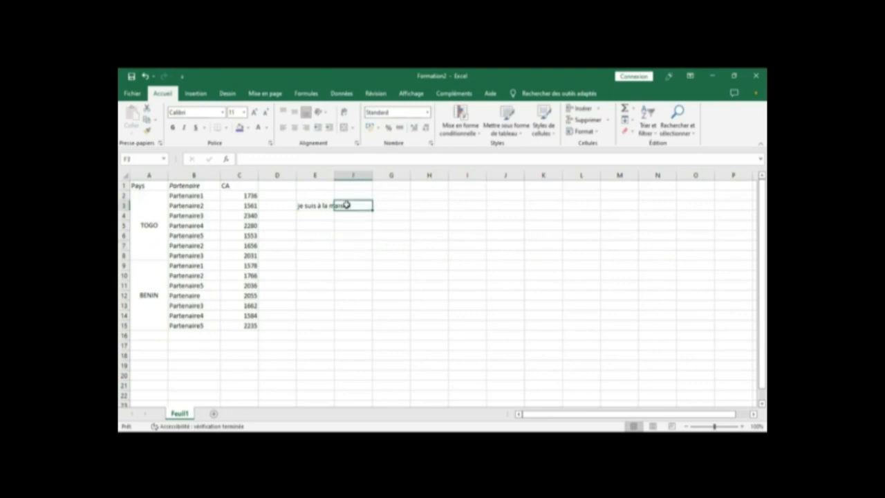
left_click(376, 243)
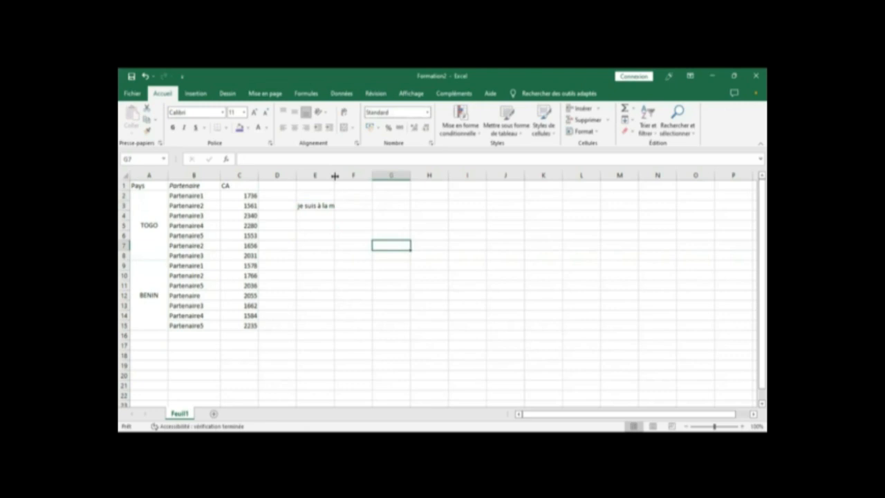
left_click_drag(335, 176, 330, 177)
key("Left")
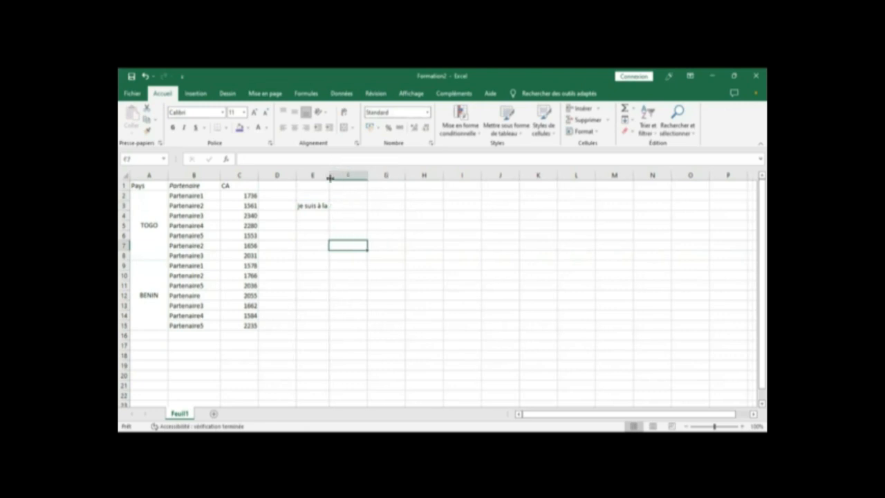
Step: Wrap the text of cell E3 onto several lines within the column width
left_click(314, 204)
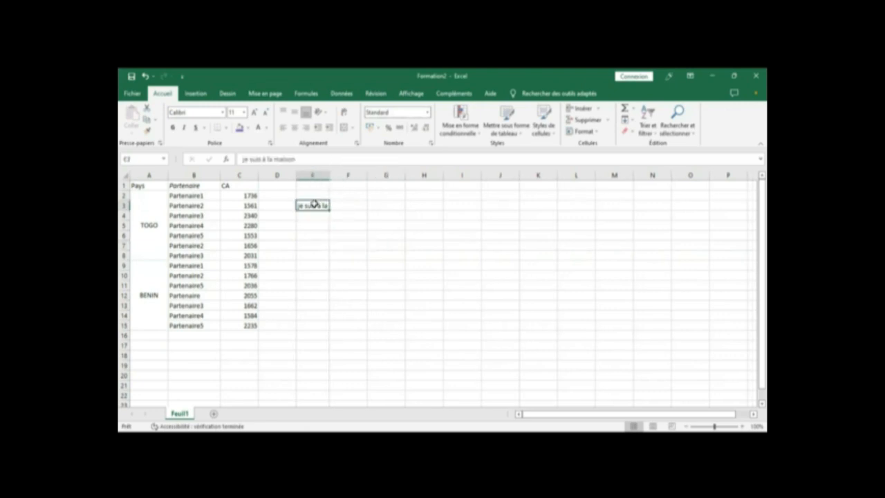
left_click(345, 114)
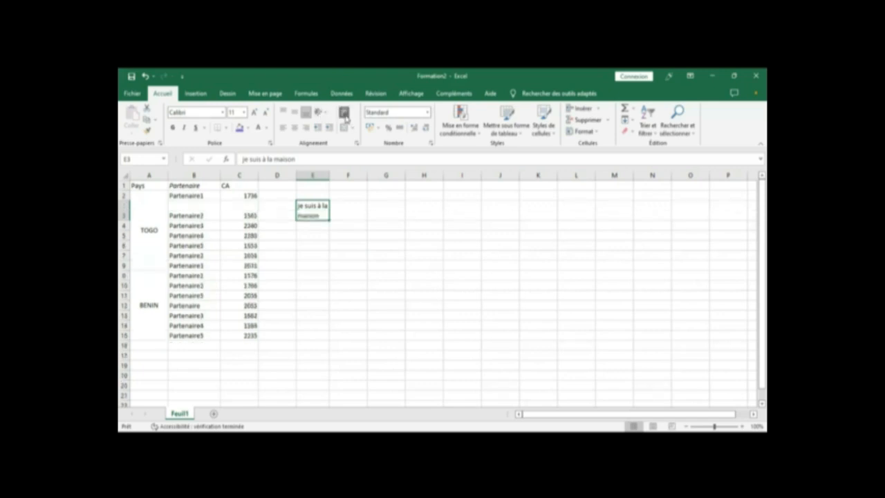
left_click(331, 275)
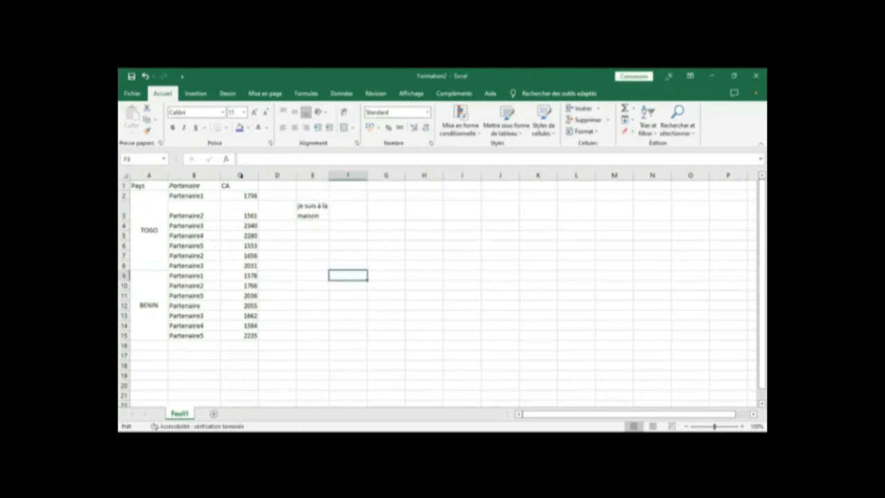
Step: Insert a blank column before the CA column
left_click(239, 175)
left_click(331, 199)
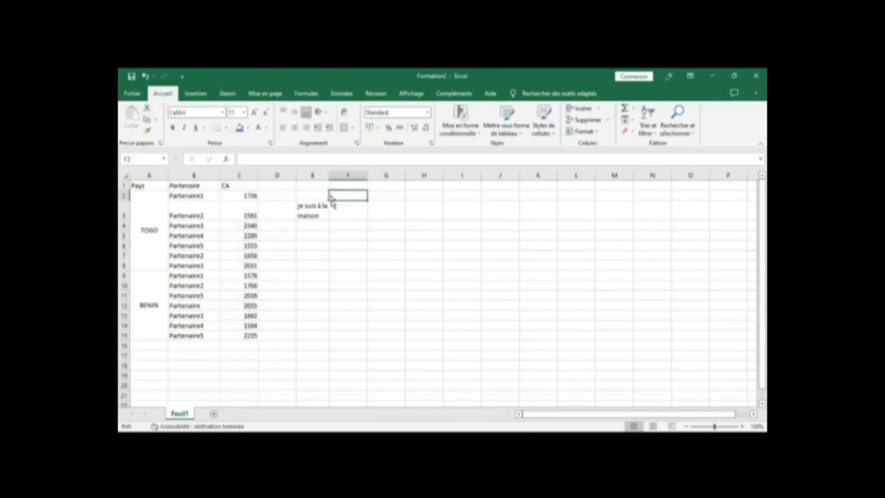
left_click(246, 174)
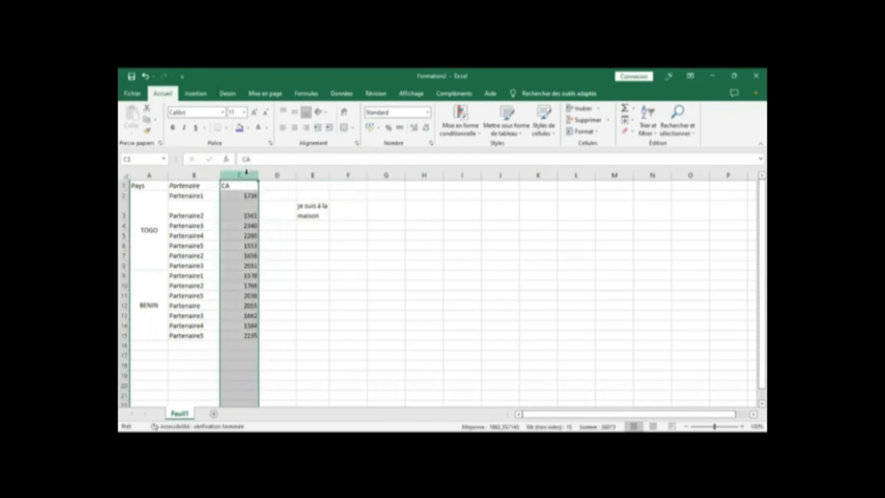
right_click(247, 178)
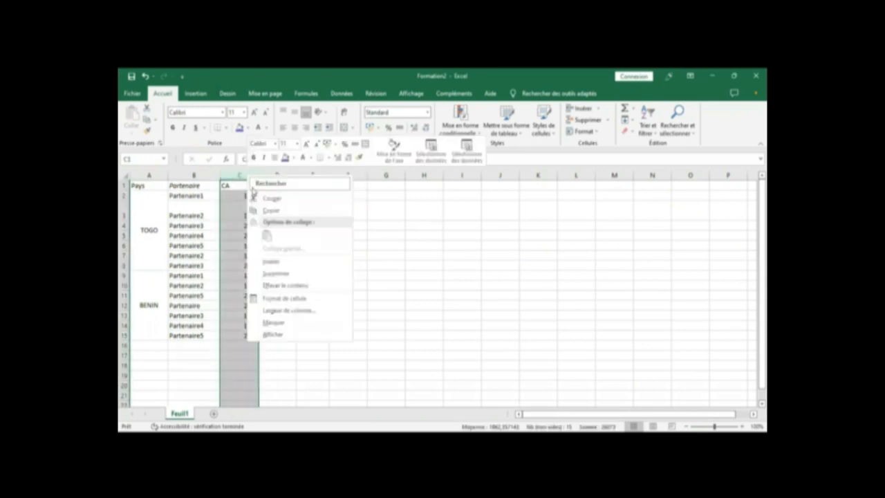
left_click(271, 261)
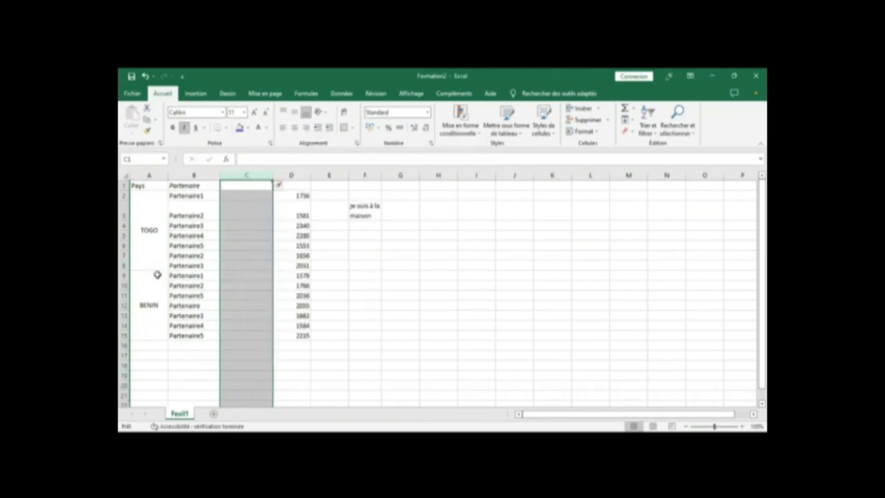
Step: Insert a blank row above row 9, where the BENIN block starts
left_click(124, 276)
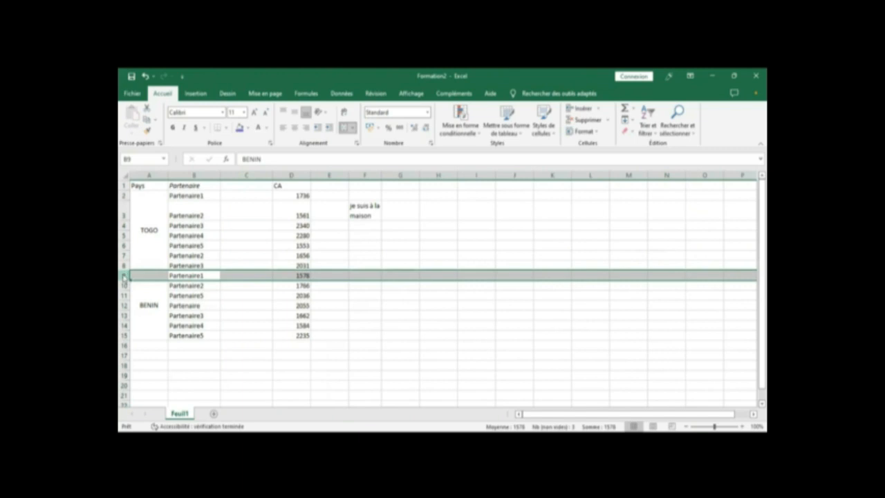
right_click(125, 276)
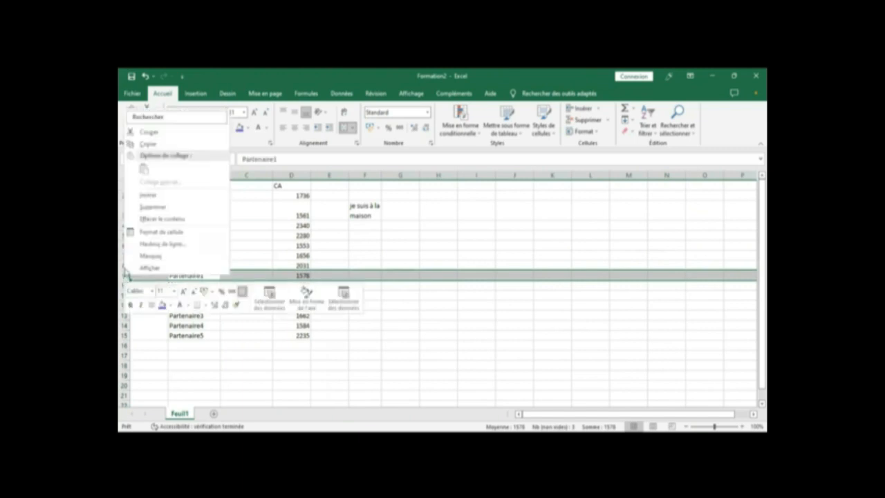
left_click(148, 196)
Step: Insert four blank columns at once in front of column C by selecting columns C to F
left_click(244, 174)
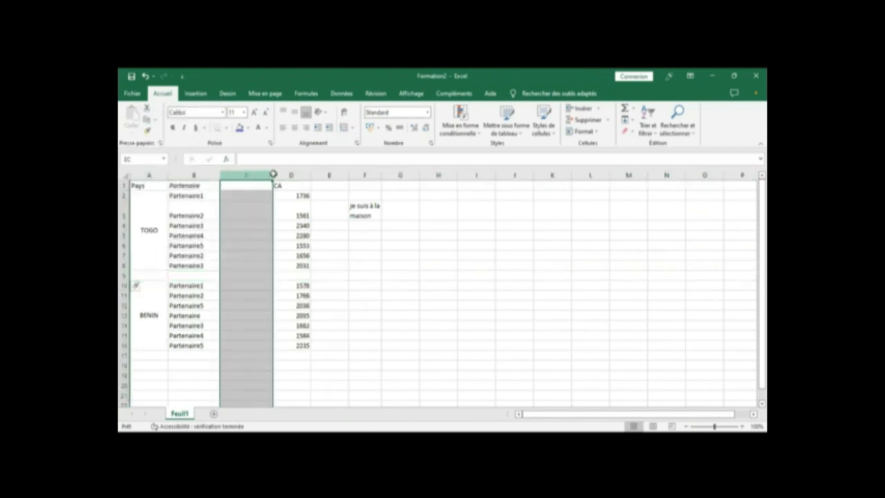
left_click_drag(273, 175, 338, 171)
right_click(340, 174)
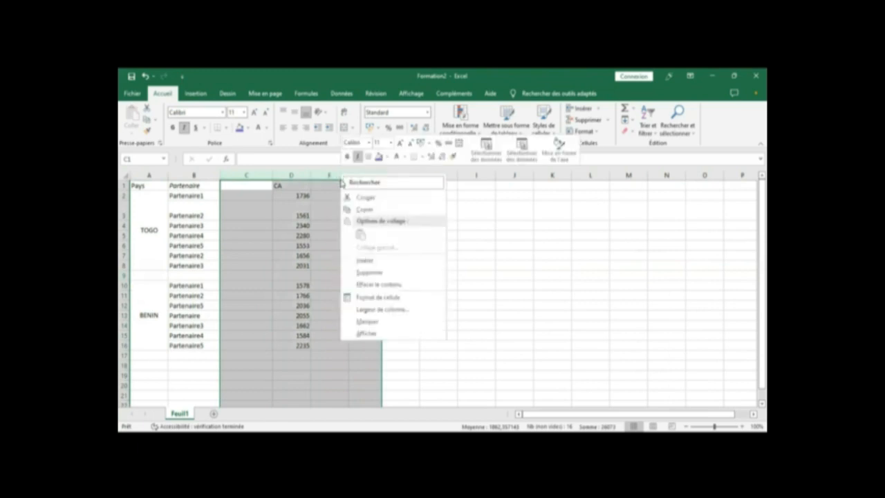
left_click(367, 260)
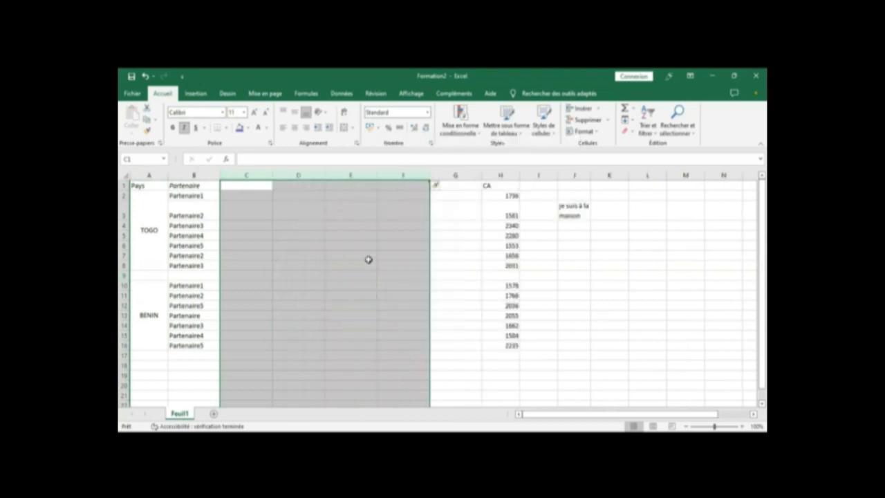
Step: Insert five blank rows at once above row 7 by selecting rows 7 to 11
left_click(123, 295)
left_click_drag(122, 293, 122, 271)
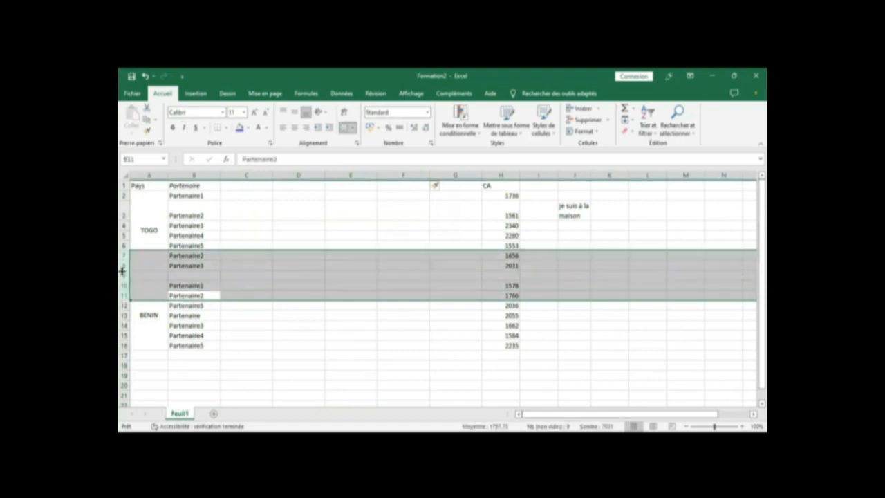
key("ctrl+plus")
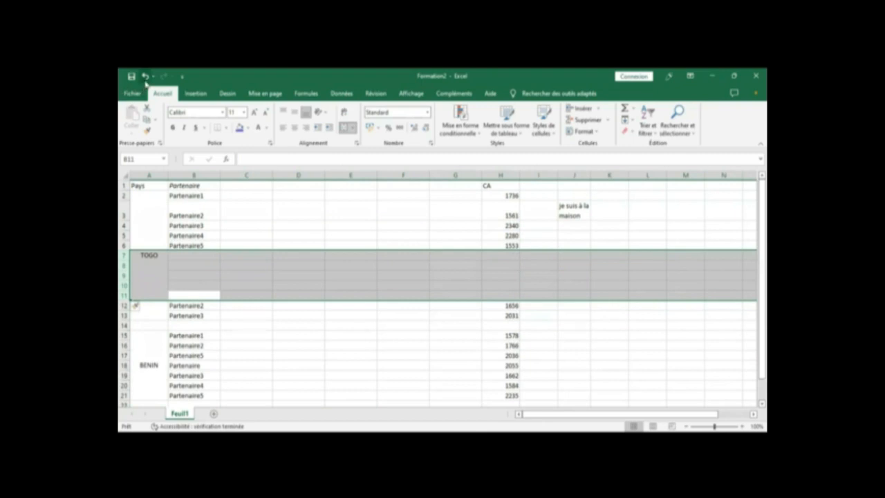
Step: Undo all the row and column insertions, then the wrapping, column width change and sentence in cell E3
left_click(145, 76)
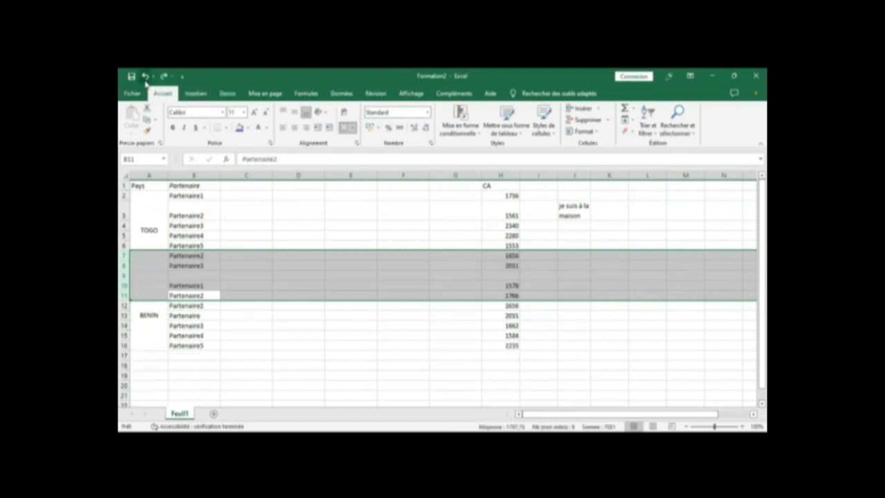
left_click(146, 76)
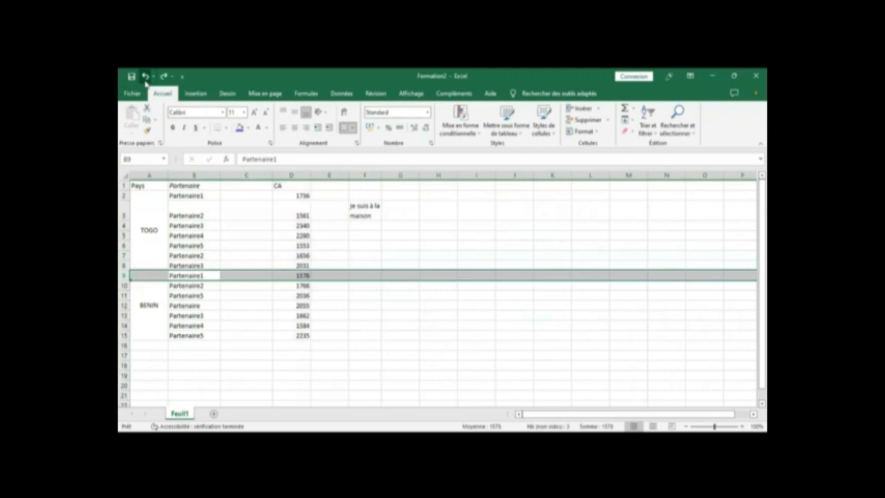
left_click(145, 77)
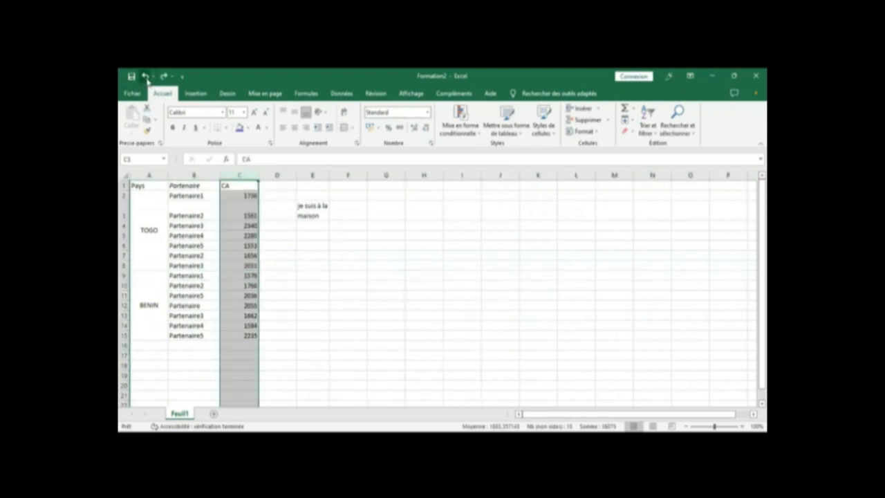
left_click(146, 78)
left_click(146, 78)
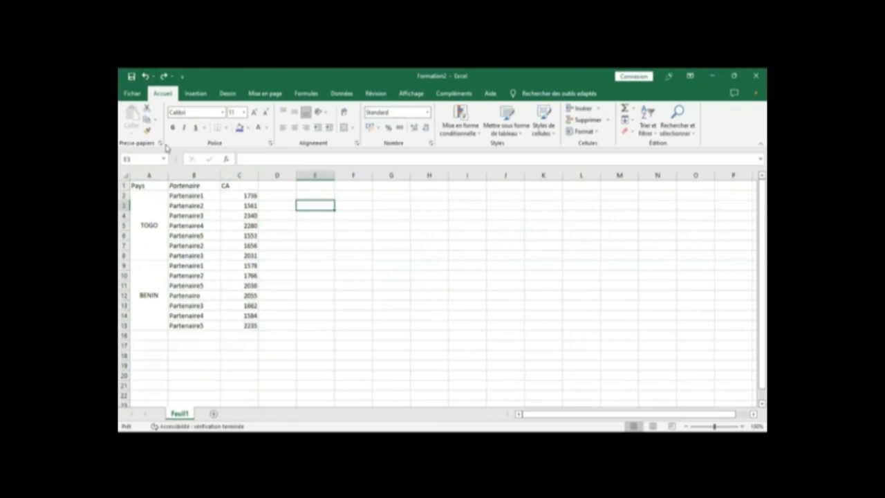
Step: Insert two blank cells at B2:B3 in the Partenaire column, shifting the existing cells down
left_click(162, 183)
left_click(227, 202)
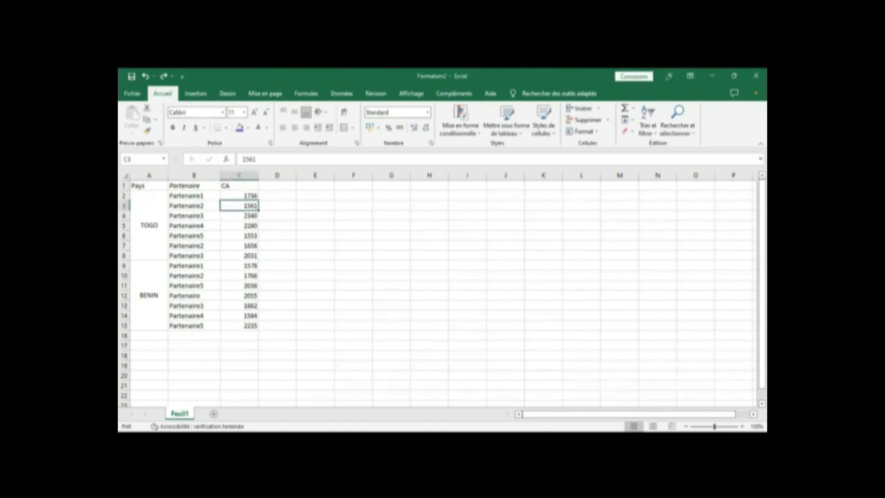
left_click_drag(183, 195, 183, 202)
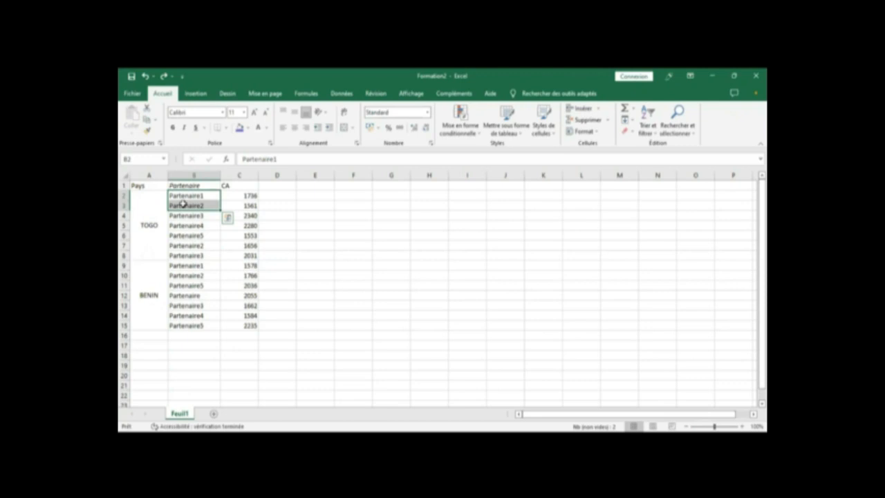
right_click(183, 204)
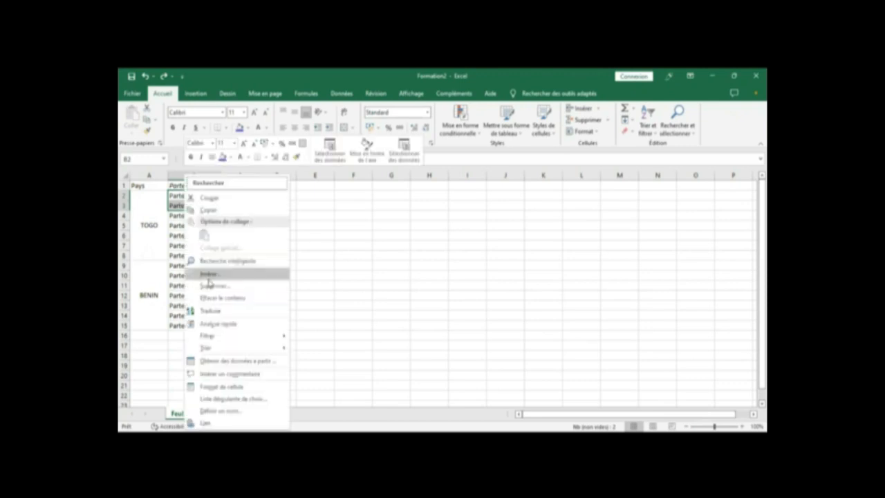
left_click(209, 274)
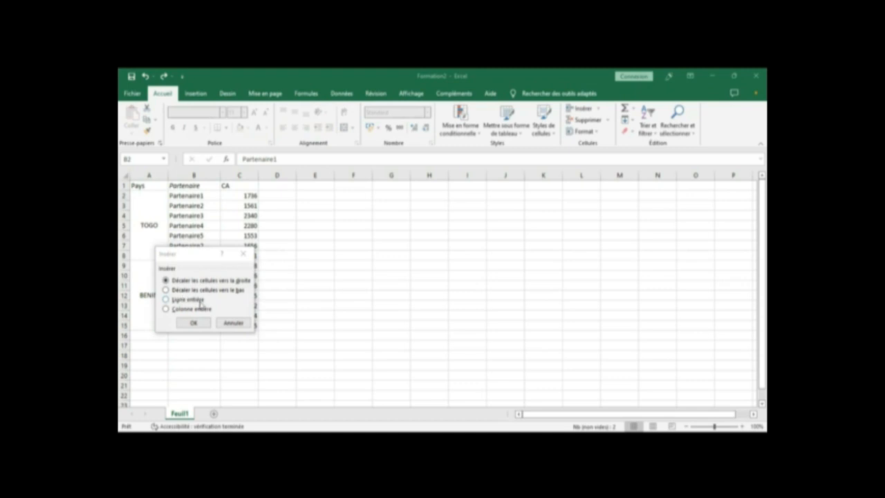
left_click(166, 291)
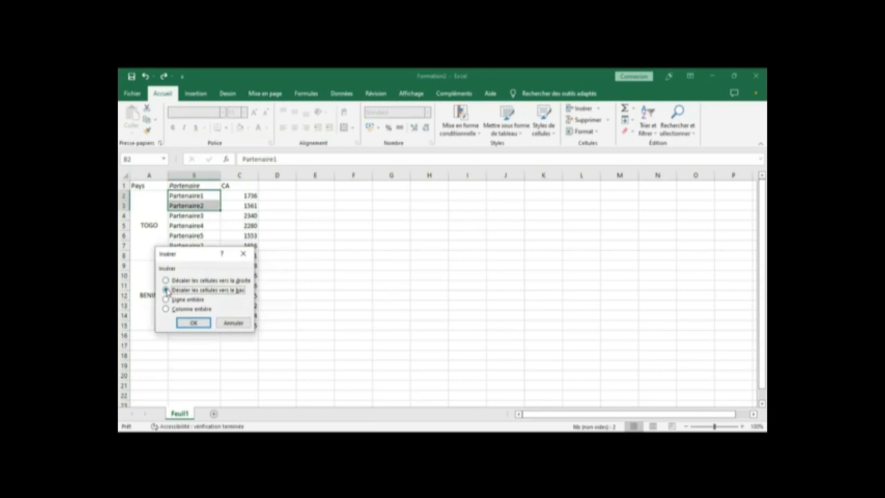
left_click(195, 323)
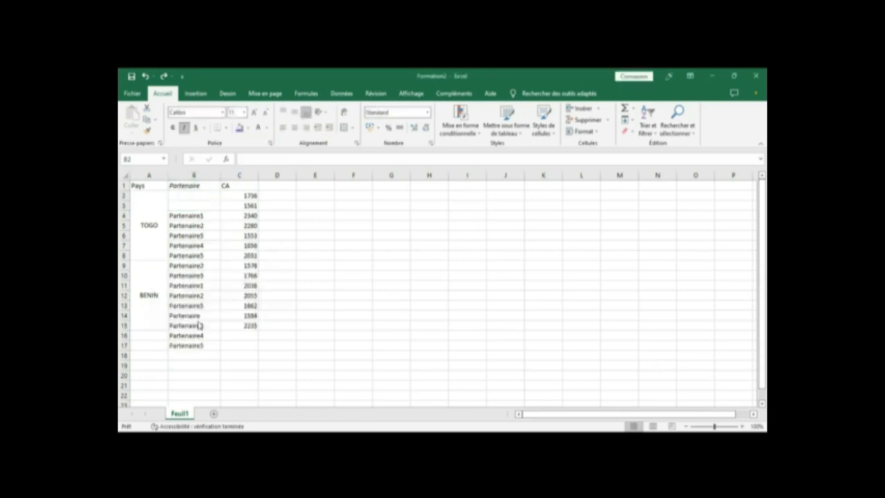